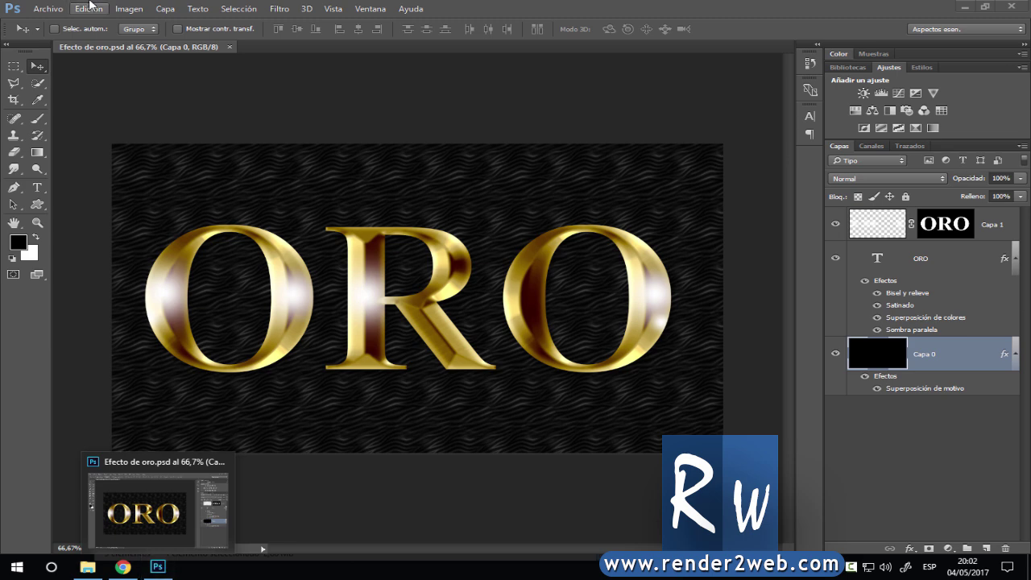
# Step: Inspect the finished gold image full-screen at actual size, then zoom back out
pyautogui.press('Tab')
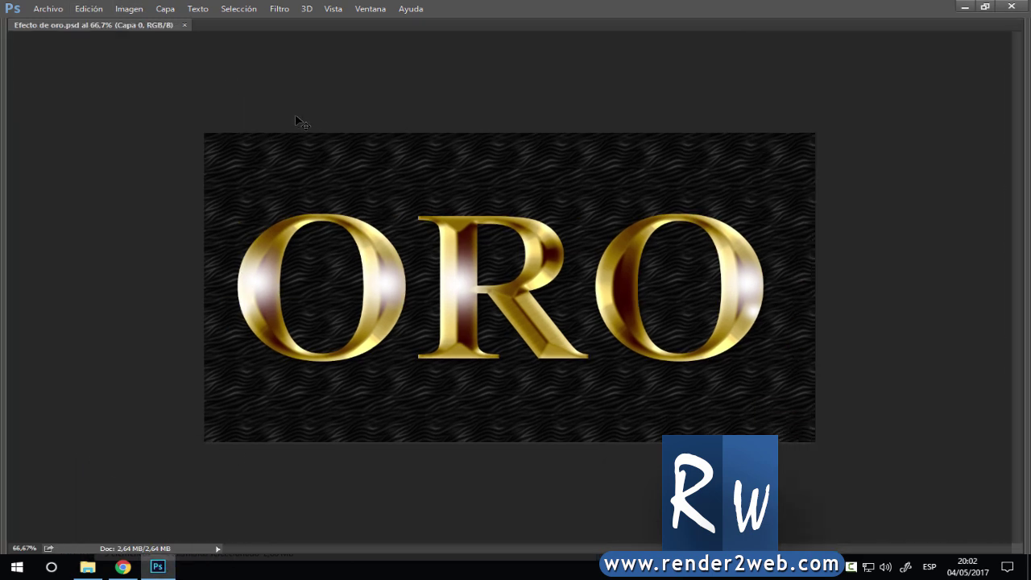
pyautogui.hotkey('ctrl', '1')
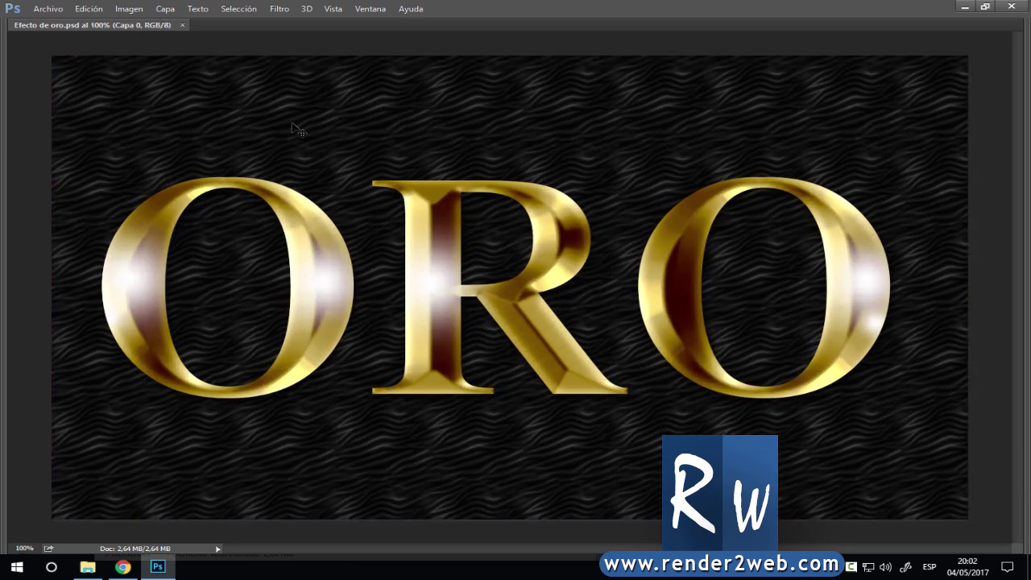
pyautogui.press('Tab')
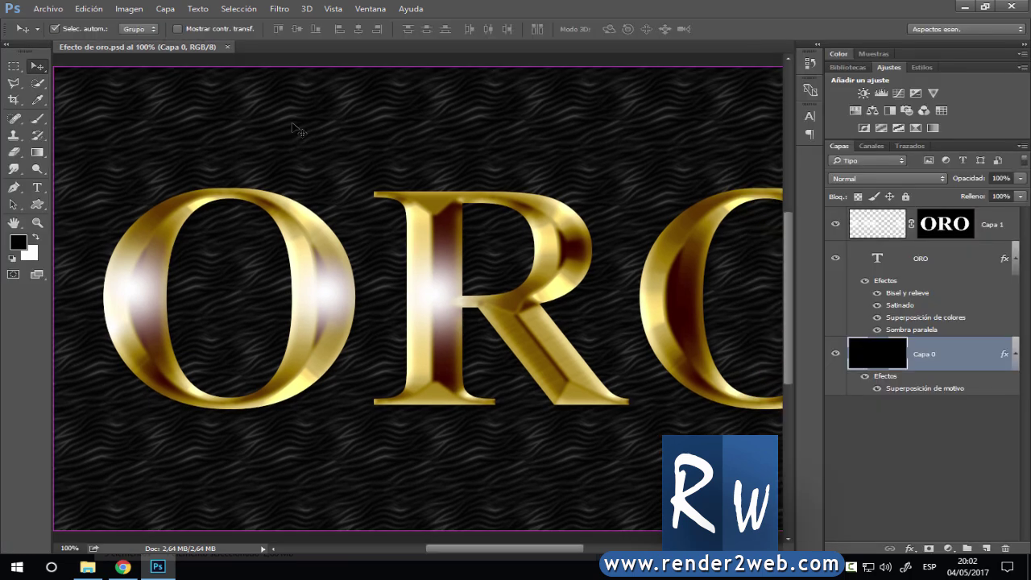
pyautogui.hotkey('ctrl', '0')
# Step: Create a new 1280 × 720 px, 72 ppi RGB document with a black background
pyautogui.click(47, 8)
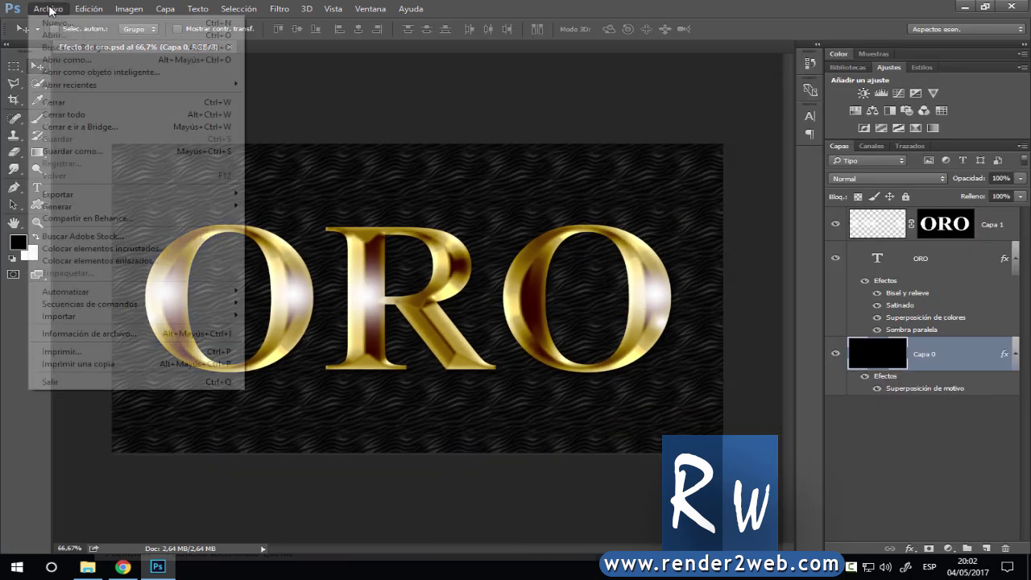
pyautogui.click(49, 17)
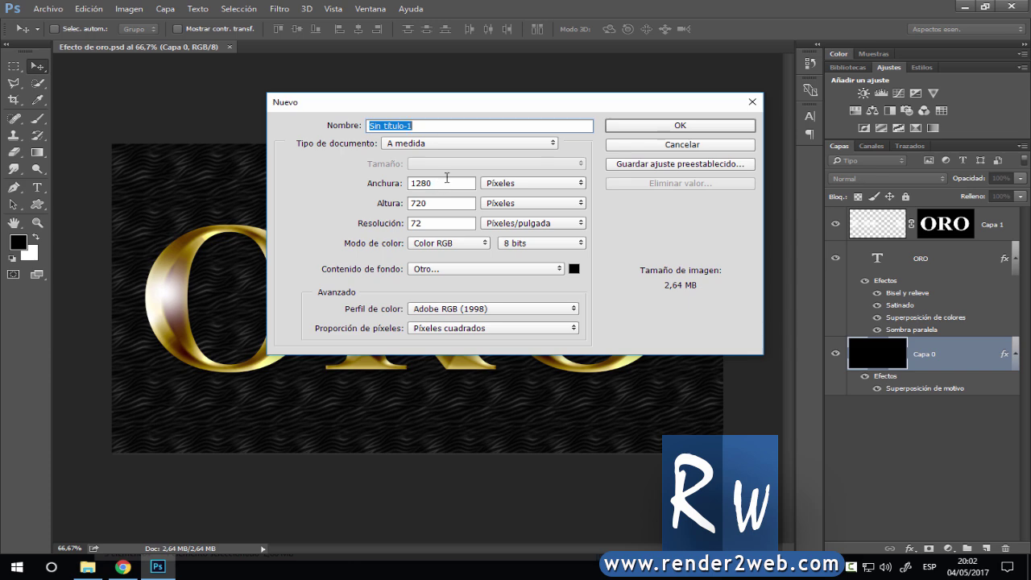
pyautogui.click(628, 127)
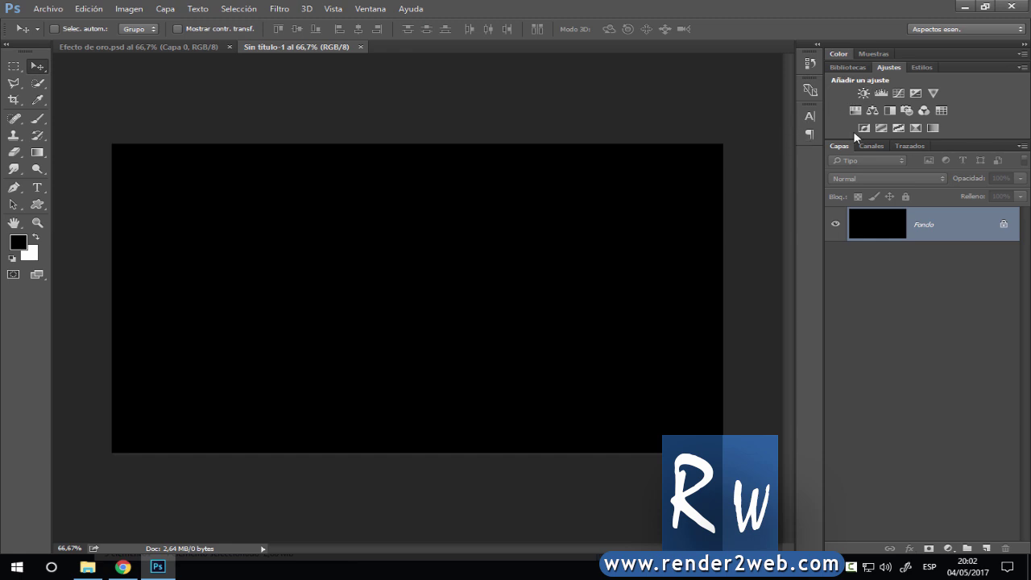
pyautogui.click(37, 187)
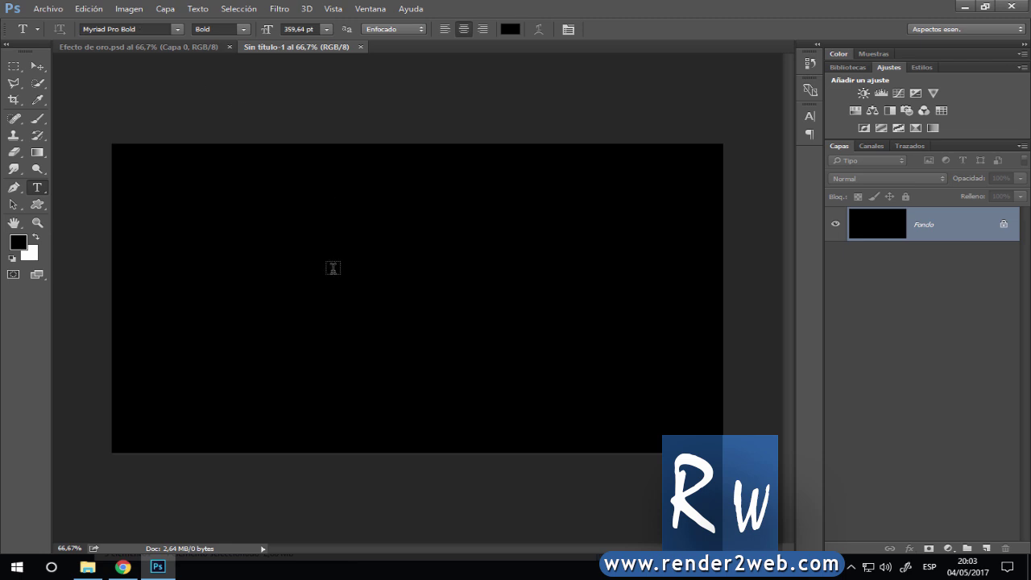
# Step: Type 'Oro' near the canvas centre and colour it white (ffffff)
pyautogui.click(361, 292)
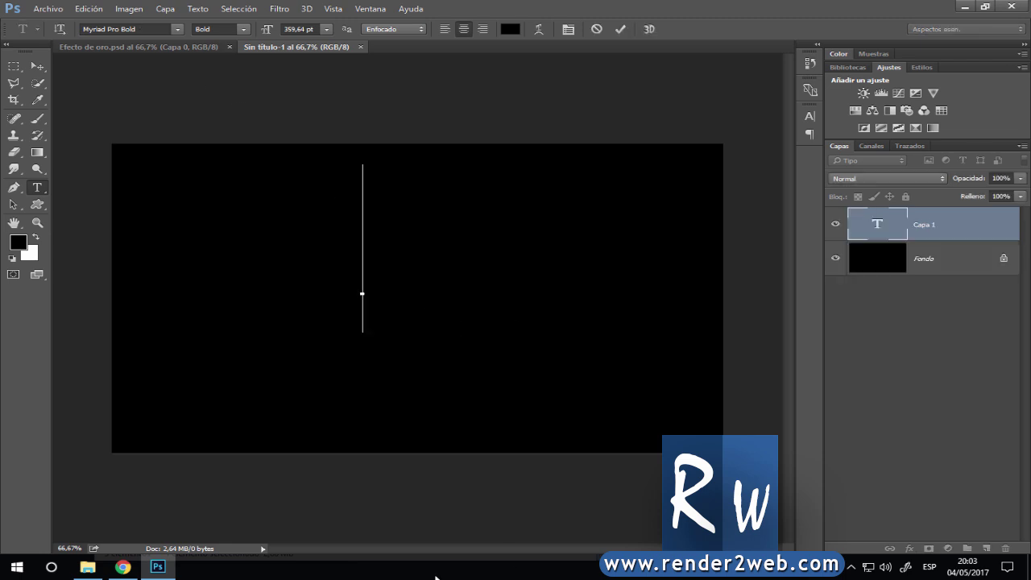
pyautogui.write('Oro')
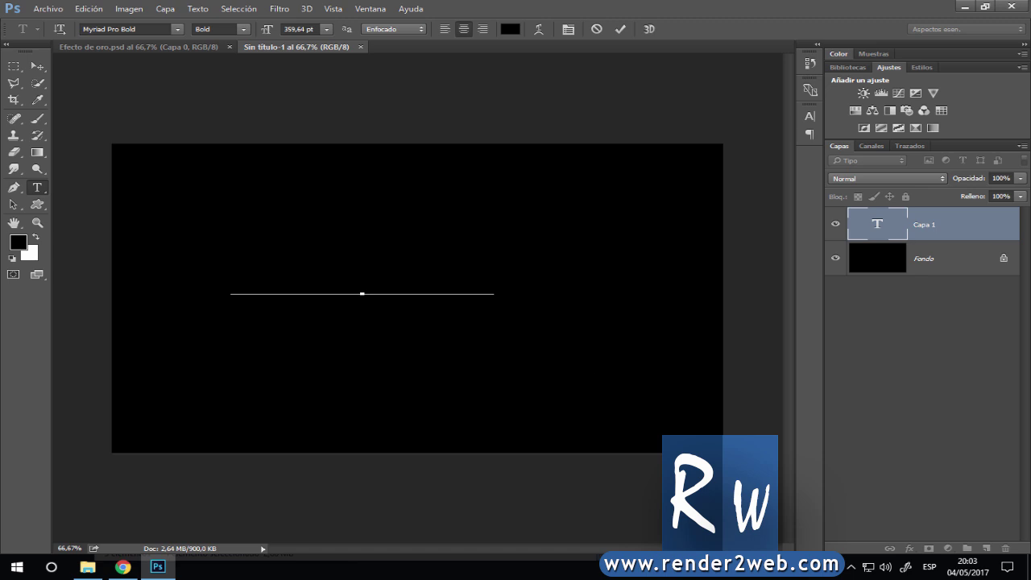
pyautogui.hotkey('ctrl', 'a')
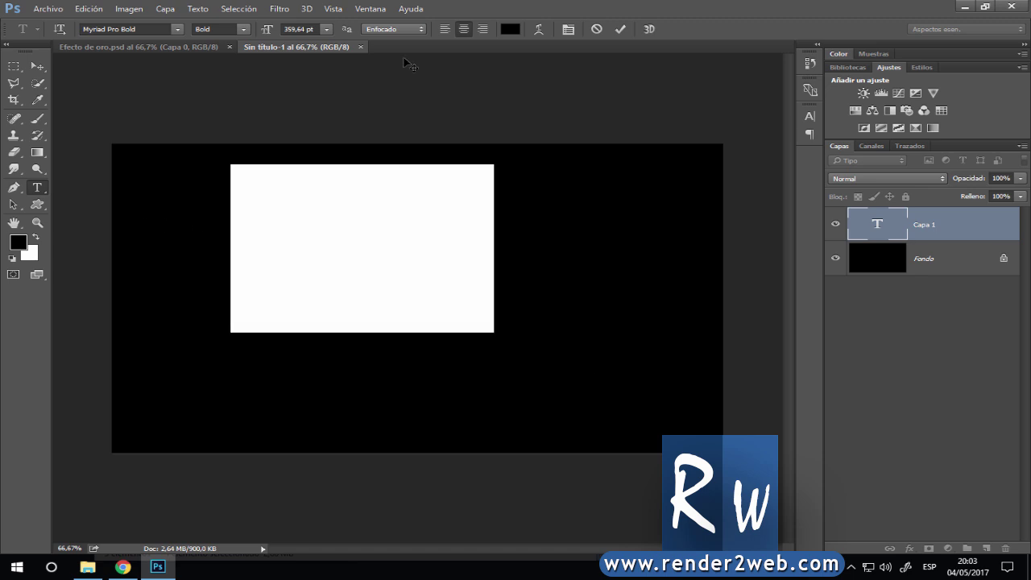
pyautogui.click(510, 29)
pyautogui.write('ffffff')
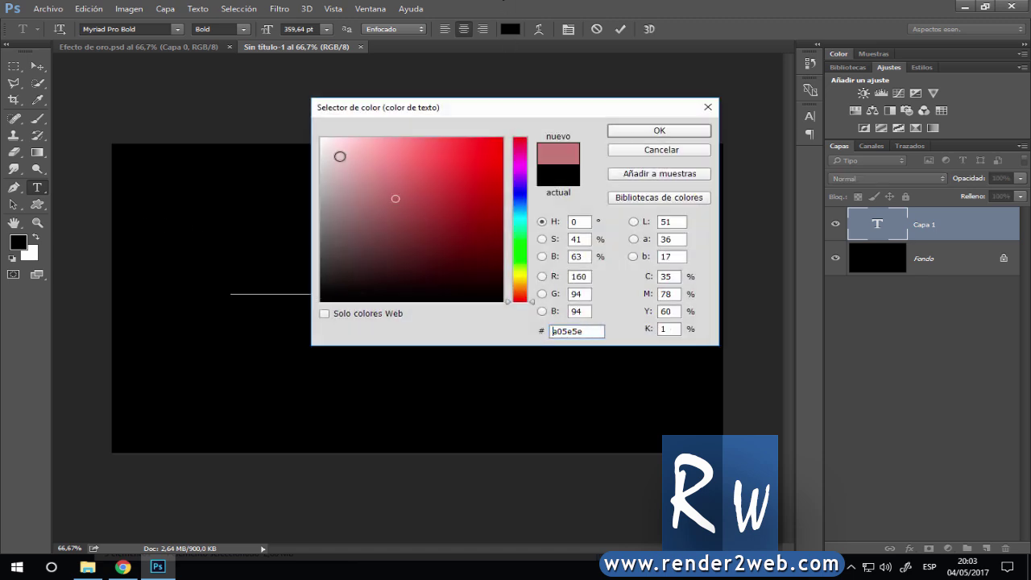
pyautogui.click(622, 133)
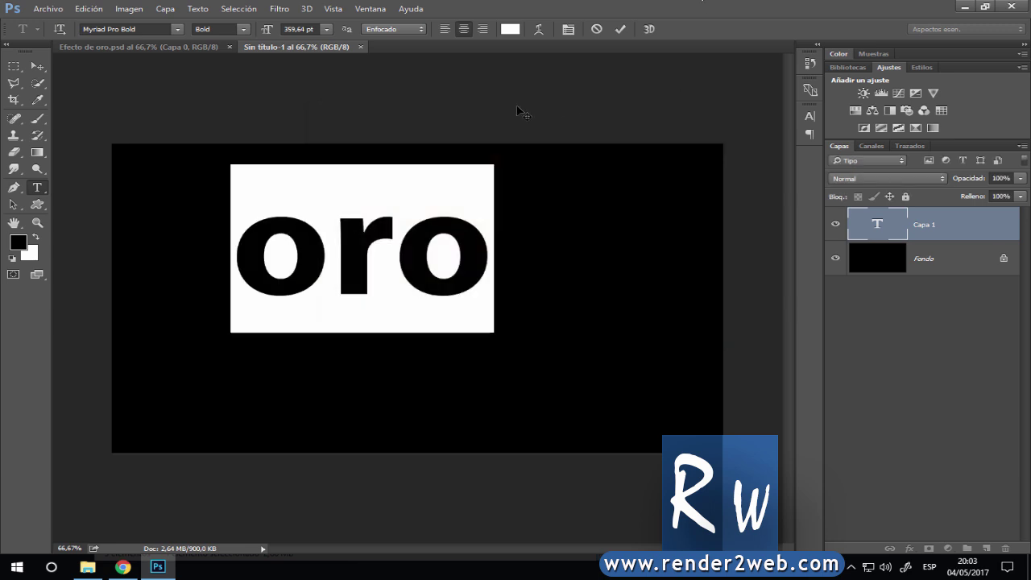
# Step: Retype the text as 'ORO' and enlarge it to about 531.64 pt
pyautogui.write('OR')
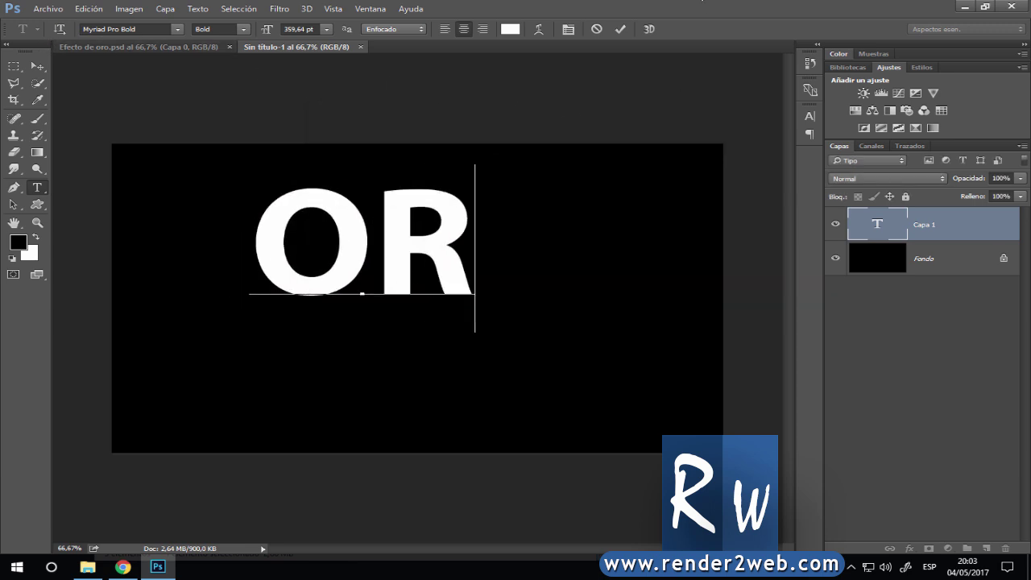
pyautogui.write('O')
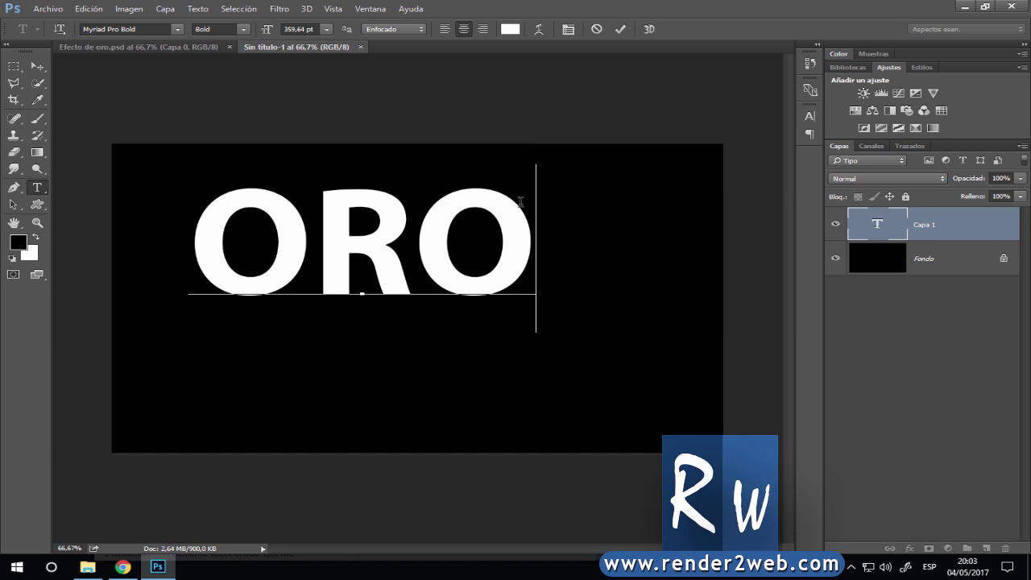
pyautogui.hotkey('ctrl', 'a')
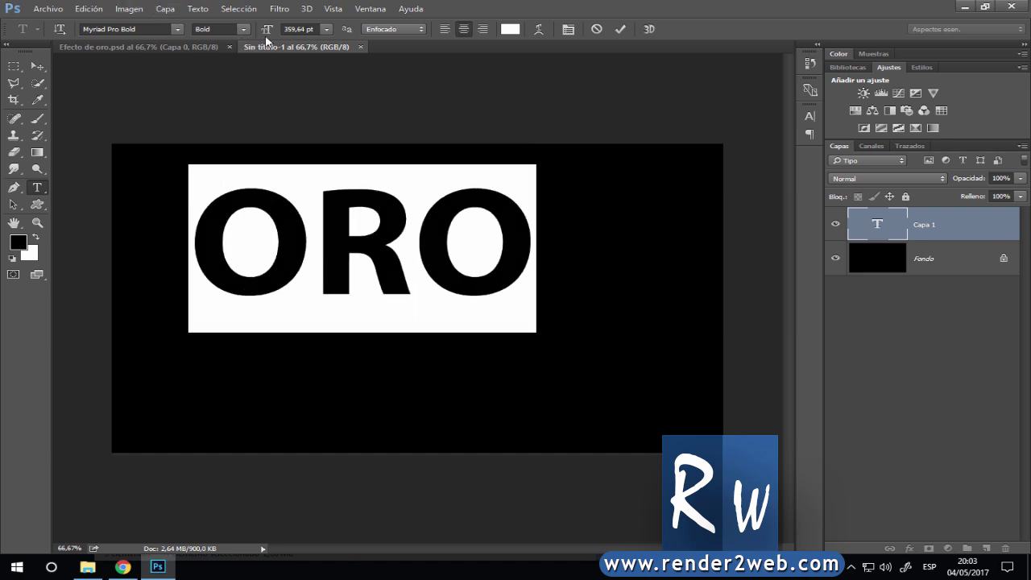
pyautogui.moveTo(267, 33)
pyautogui.mouseDown()
pyautogui.moveTo(363, 47)
pyautogui.moveTo(509, 29)
pyautogui.mouseUp()
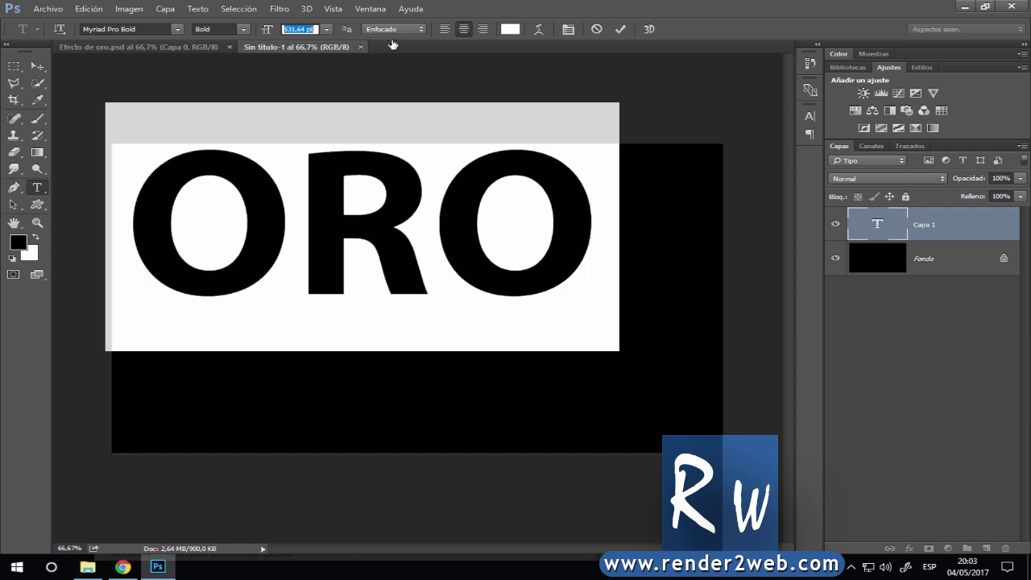
pyautogui.click(620, 29)
# Step: Move ORO toward the canvas centre and compare it with the gold reference document
pyautogui.press('v')
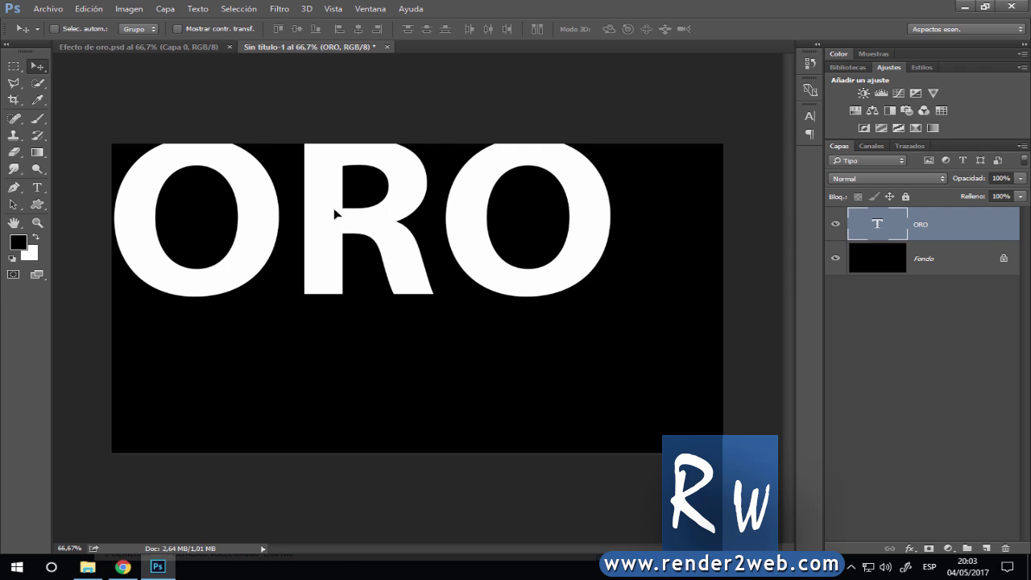
pyautogui.moveTo(334, 208); pyautogui.dragTo(389, 289)
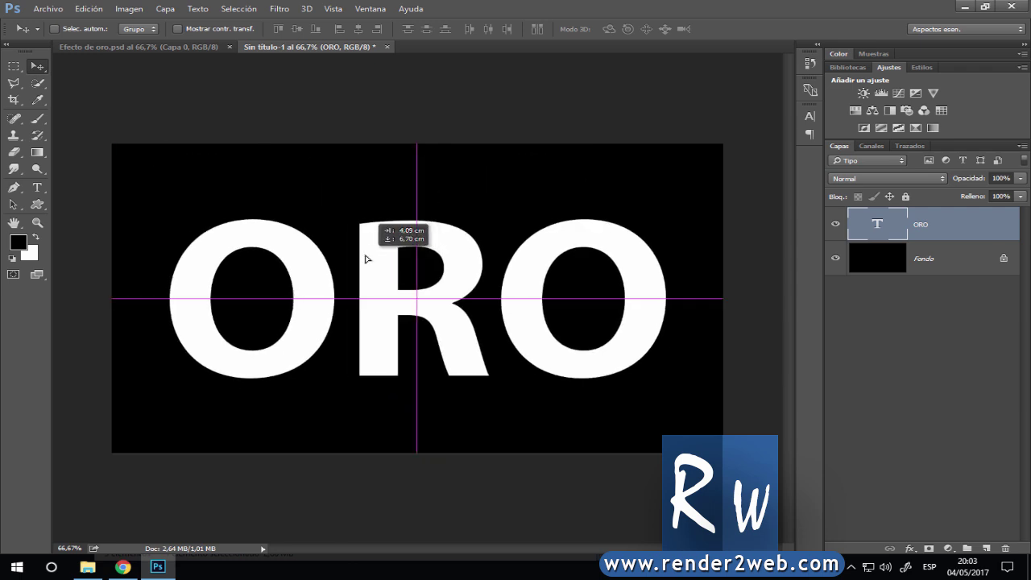
pyautogui.click(179, 47)
pyautogui.click(333, 47)
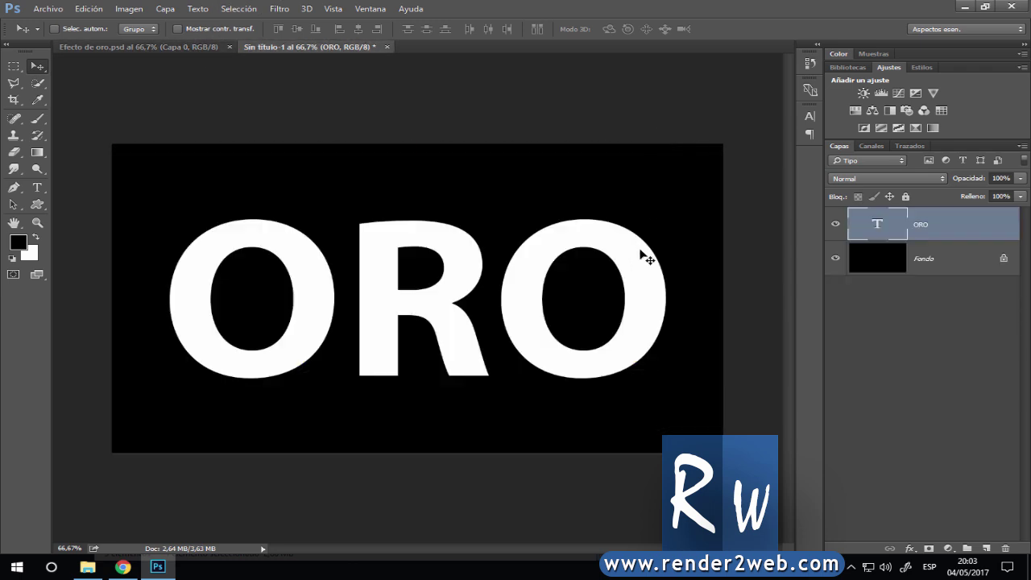
pyautogui.doubleClick(873, 227)
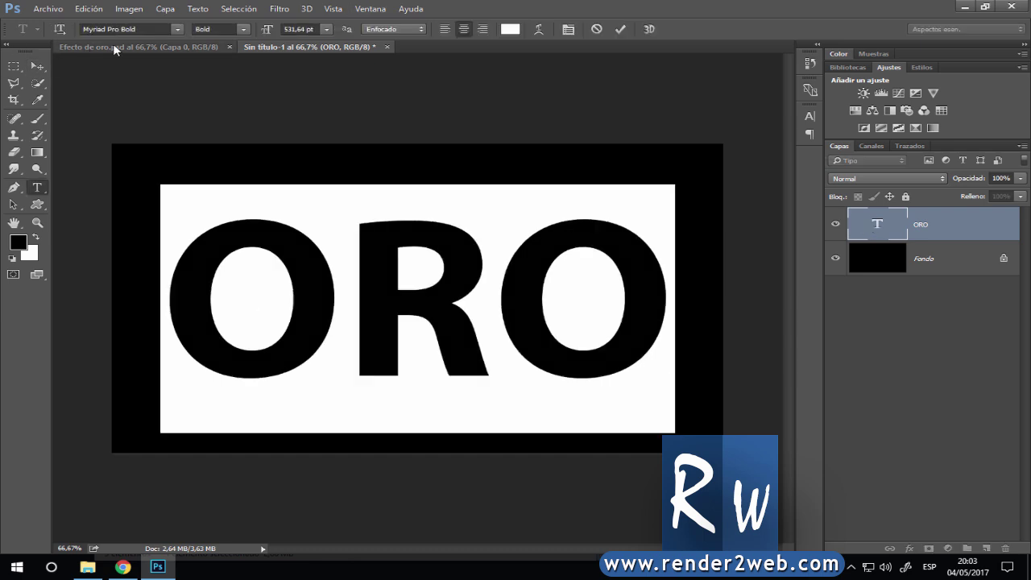
# Step: Change the ORO font to Times New Roman Bold, then view Efecto de oro.psd
pyautogui.click(153, 30)
pyautogui.write('T')
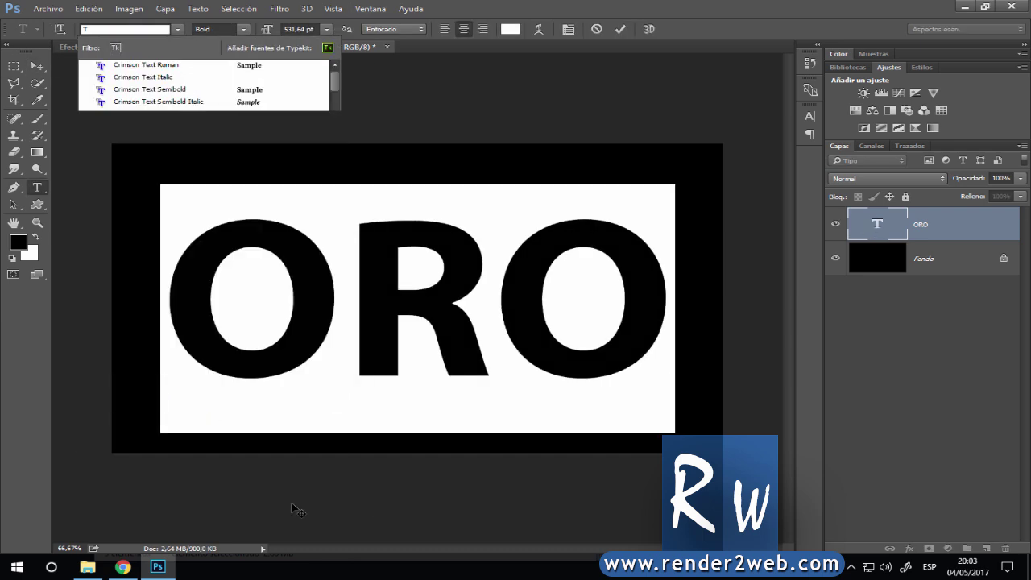
pyautogui.write('IMES')
pyautogui.press('Down')
pyautogui.press('Down')
pyautogui.press('Up')
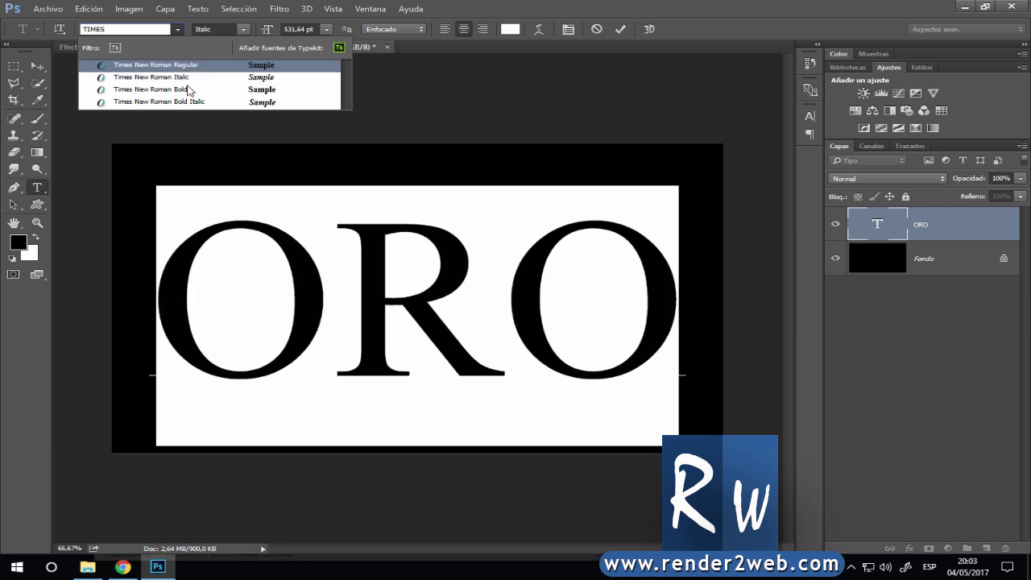
pyautogui.press('Down')
pyautogui.press('Down')
pyautogui.press('Return')
pyautogui.click(620, 29)
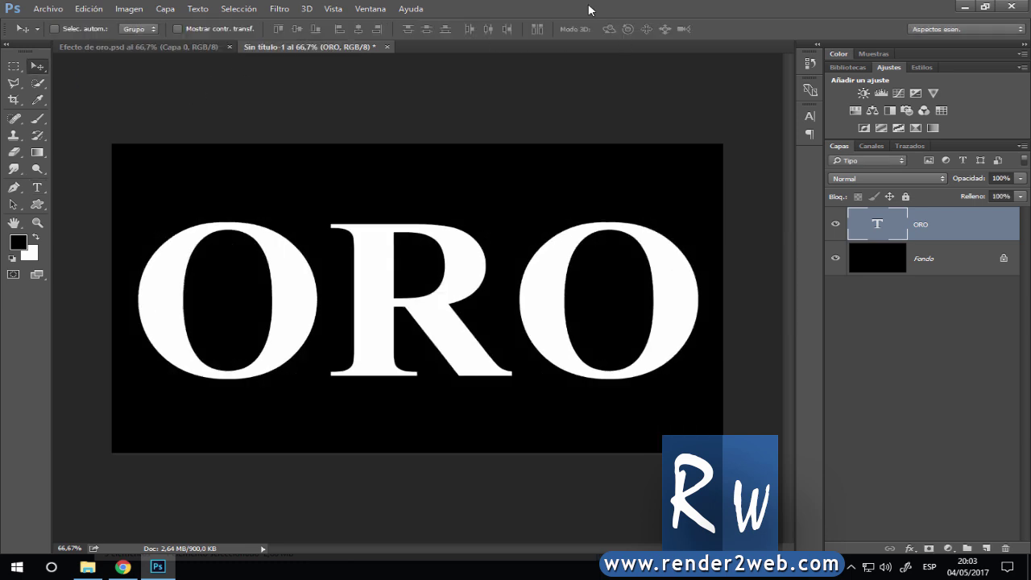
pyautogui.press('v')
pyautogui.click(141, 47)
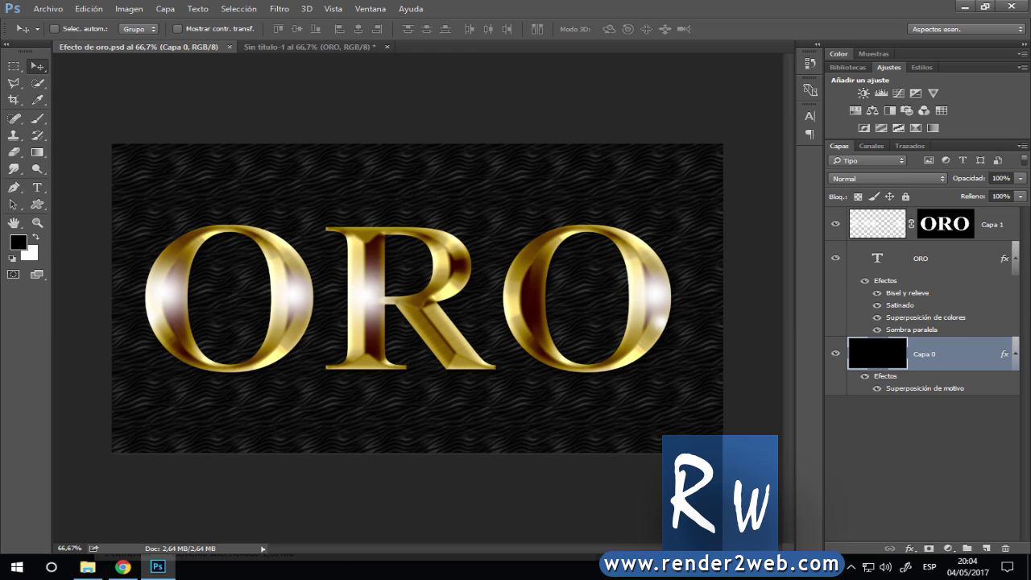
# Step: Align ORO with the Fondo layer on horizontal and vertical centres, then reselect ORO alone
pyautogui.click(277, 49)
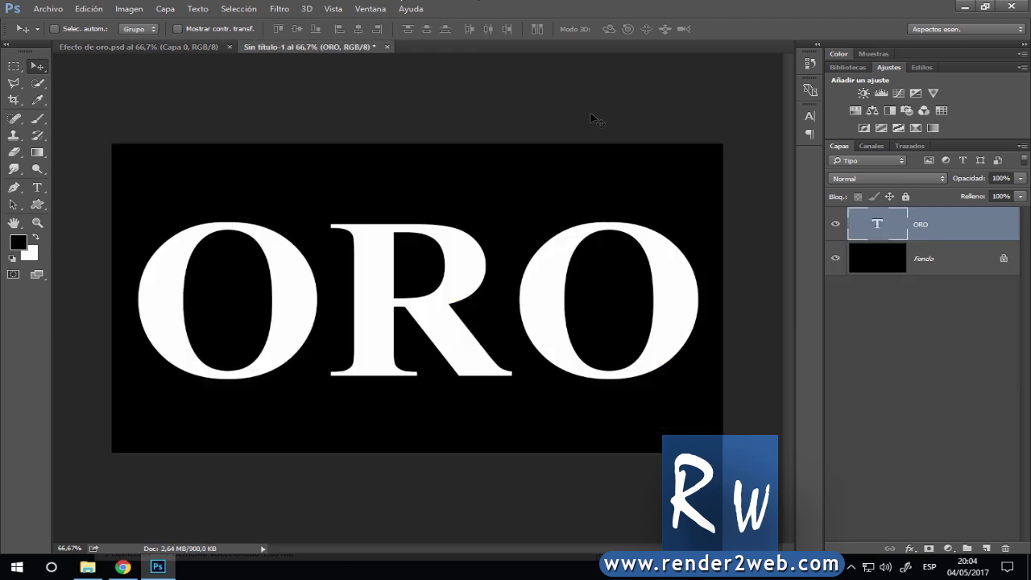
pyautogui.keyDown('shift'); pyautogui.click(920, 264); pyautogui.keyUp('shift')
pyautogui.click(359, 29)
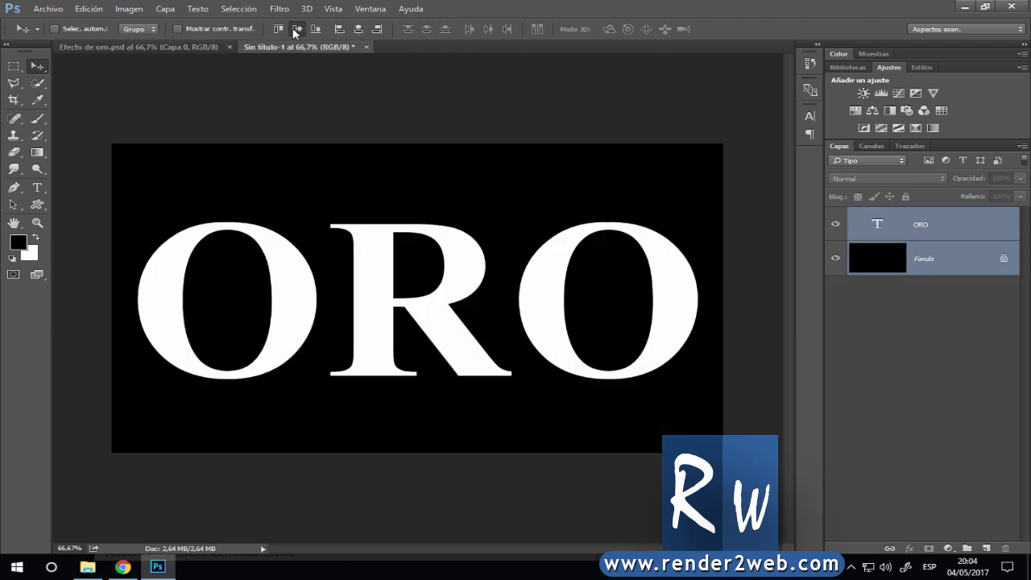
pyautogui.click(297, 29)
pyautogui.click(870, 230)
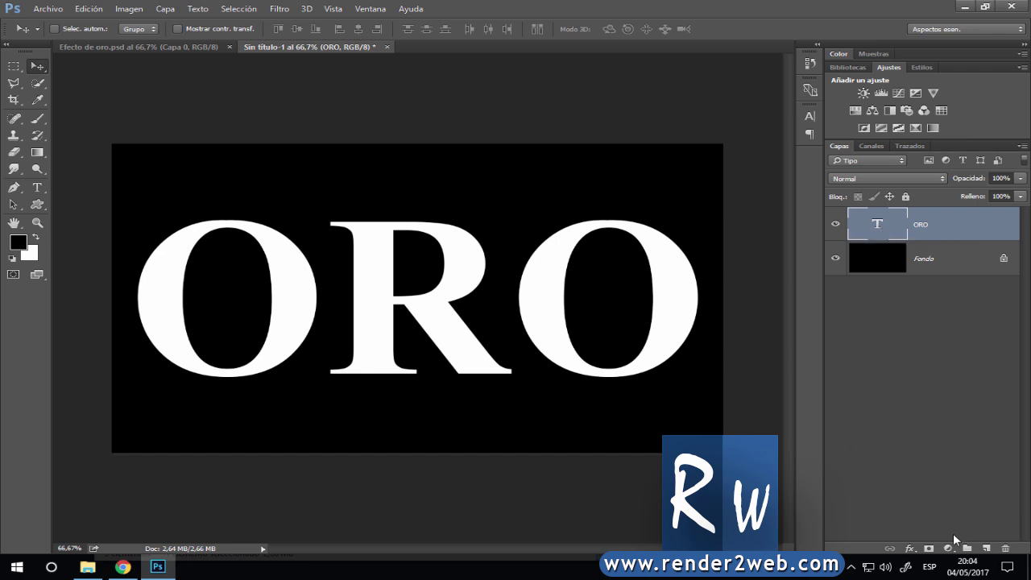
# Step: Add a reset colour overlay to ORO coloured H50 S85 B100 (ffdb26)
pyautogui.click(910, 550)
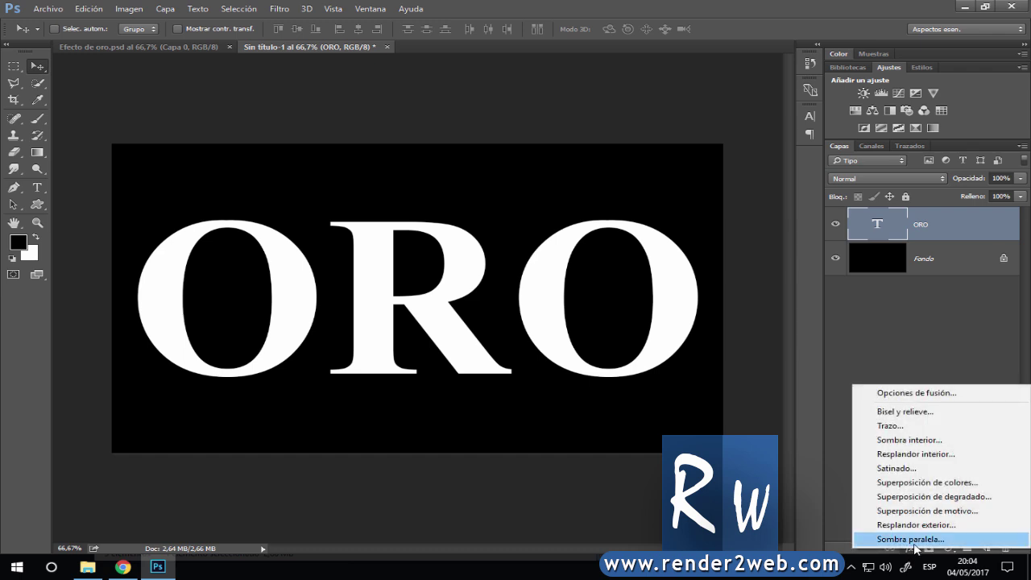
pyautogui.click(924, 482)
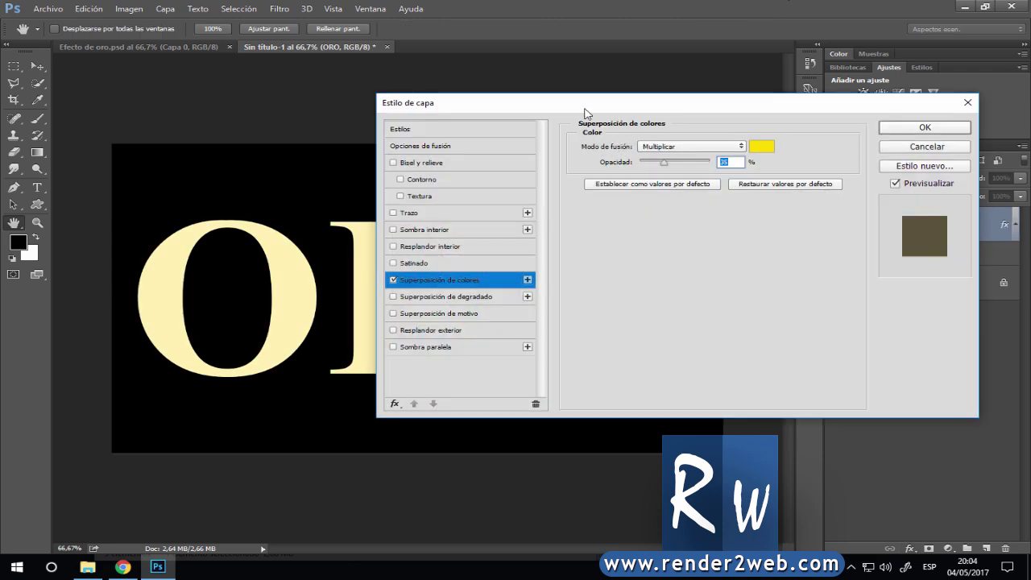
pyautogui.moveTo(590, 110); pyautogui.dragTo(617, 113)
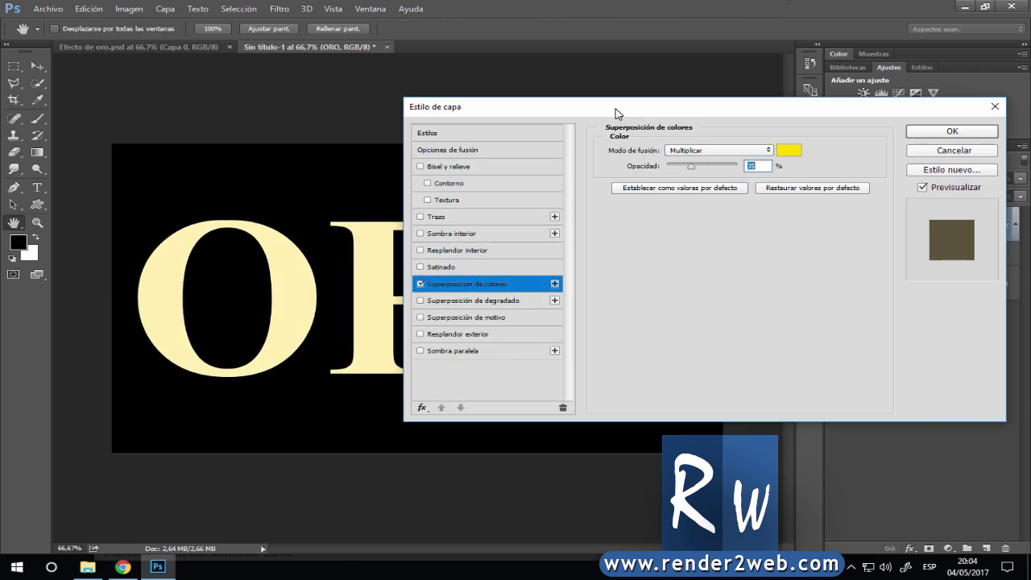
pyautogui.click(839, 189)
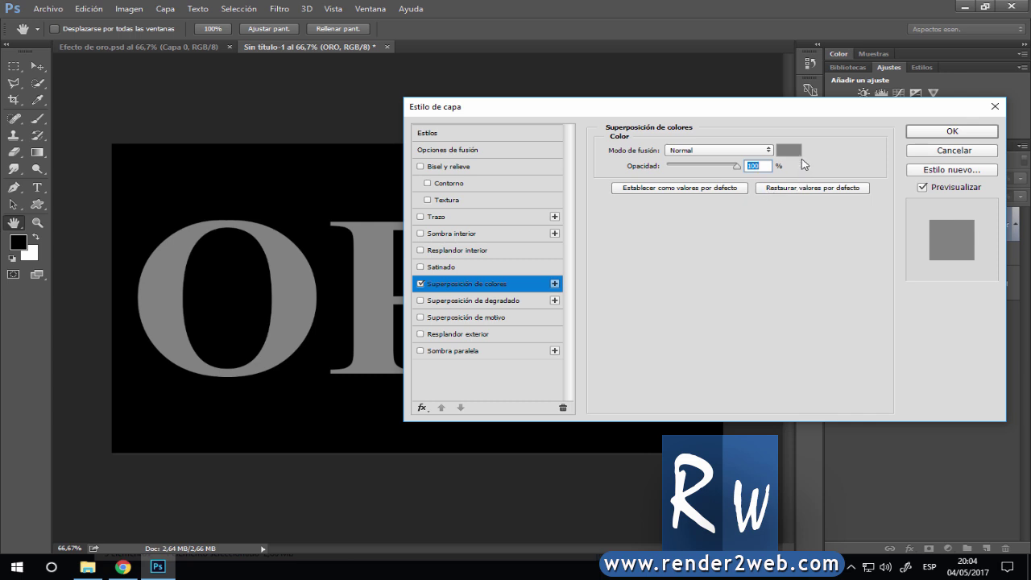
pyautogui.click(789, 151)
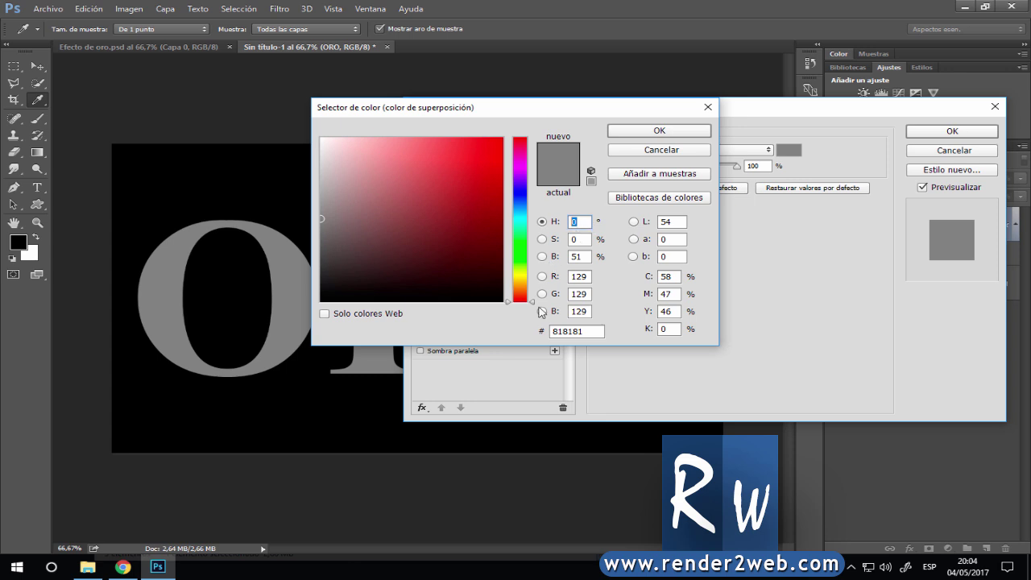
pyautogui.write('50')
pyautogui.press('Tab')
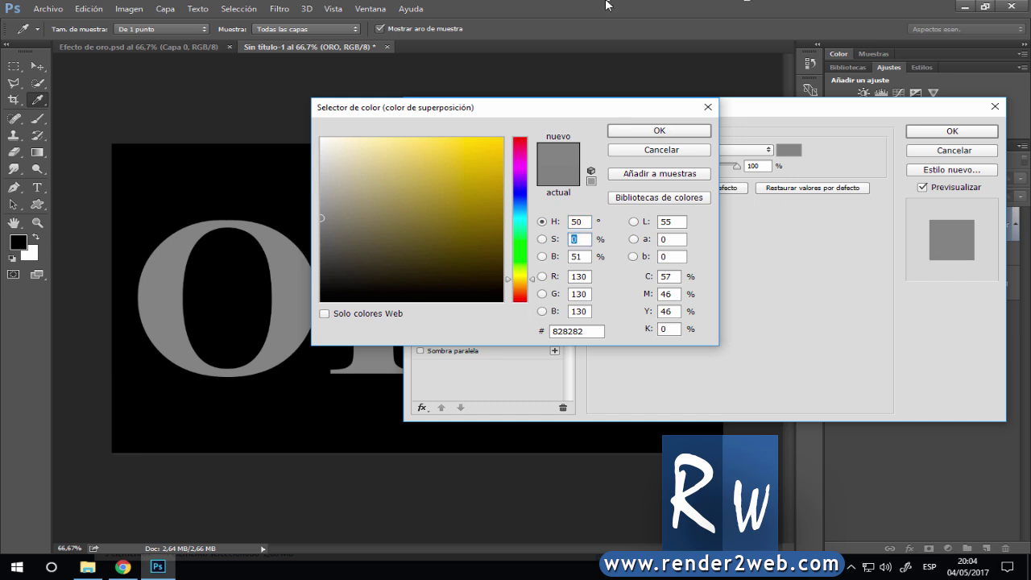
pyautogui.write('85')
pyautogui.press('Tab')
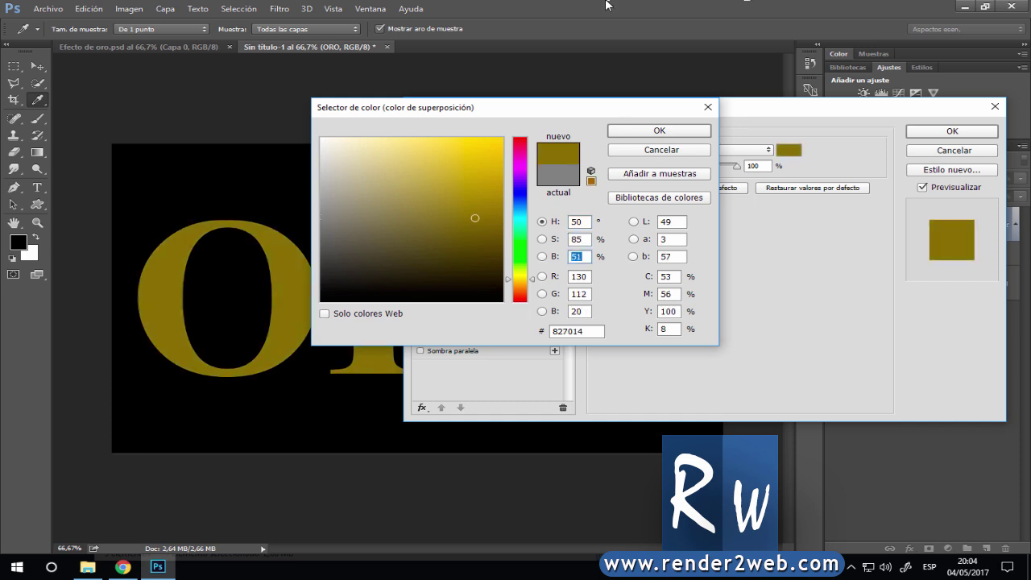
pyautogui.write('100')
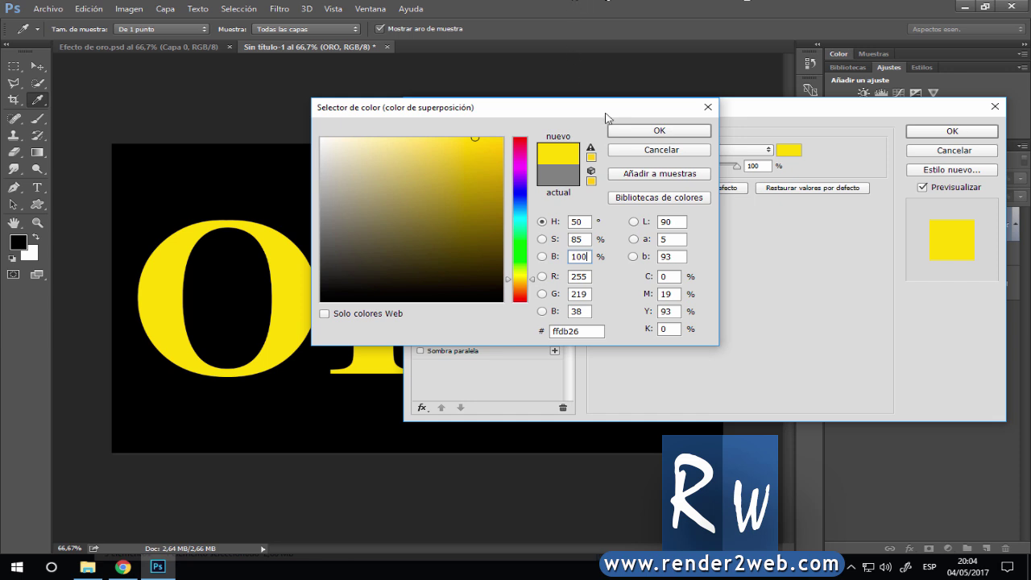
pyautogui.click(638, 131)
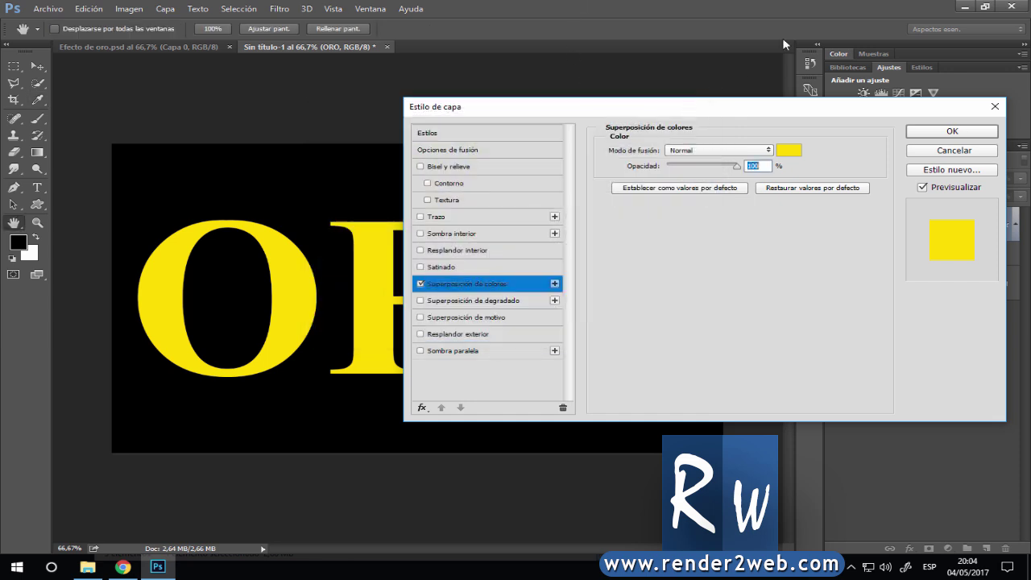
# Step: Set the colour overlay blend mode to Multiplicar at 35% opacity
pyautogui.click(684, 151)
pyautogui.click(688, 192)
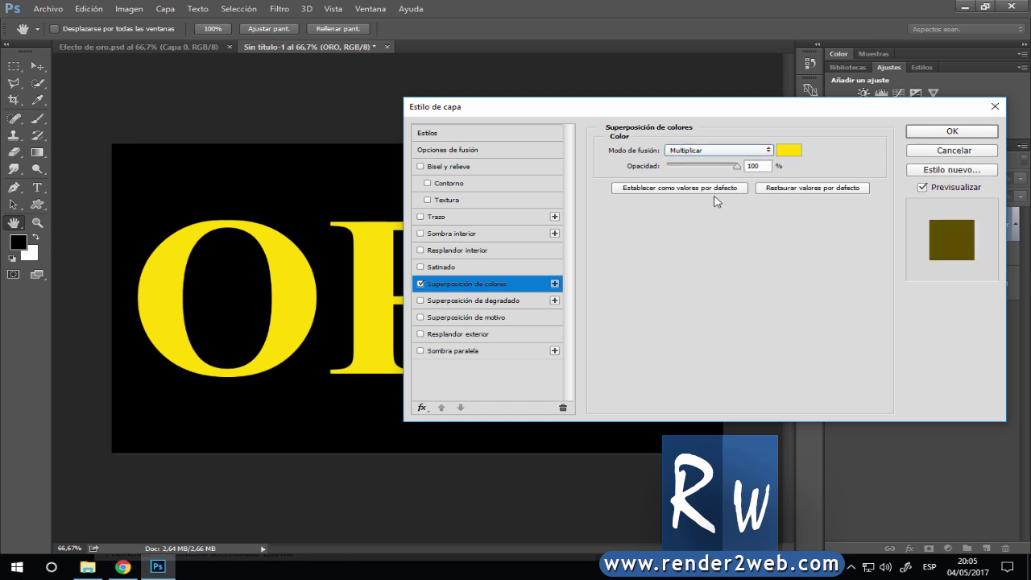
pyautogui.doubleClick(765, 166)
pyautogui.write('35')
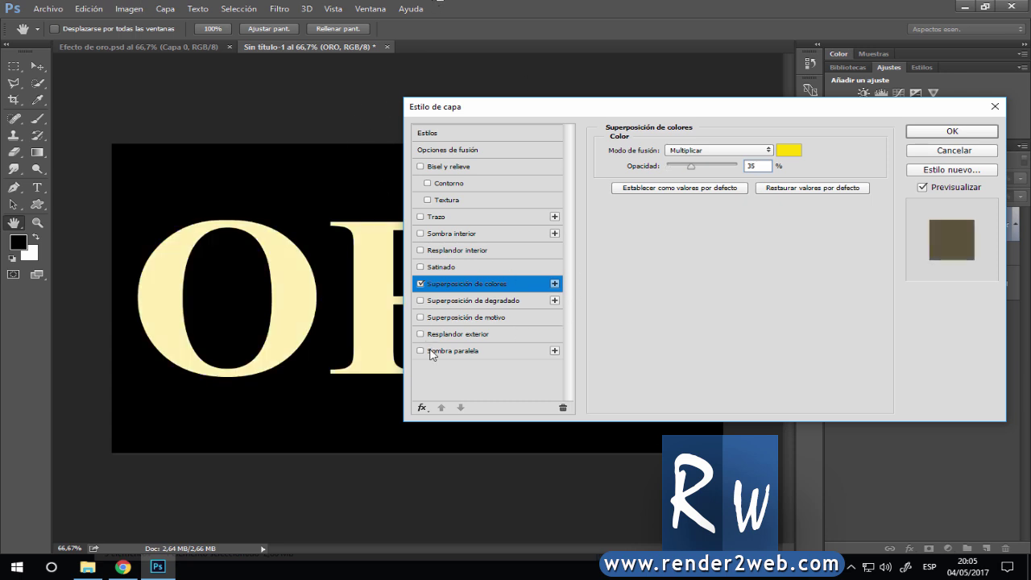
# Step: Enable a default drop shadow with 120° angle, 10 px distance and 10 px size
pyautogui.click(440, 352)
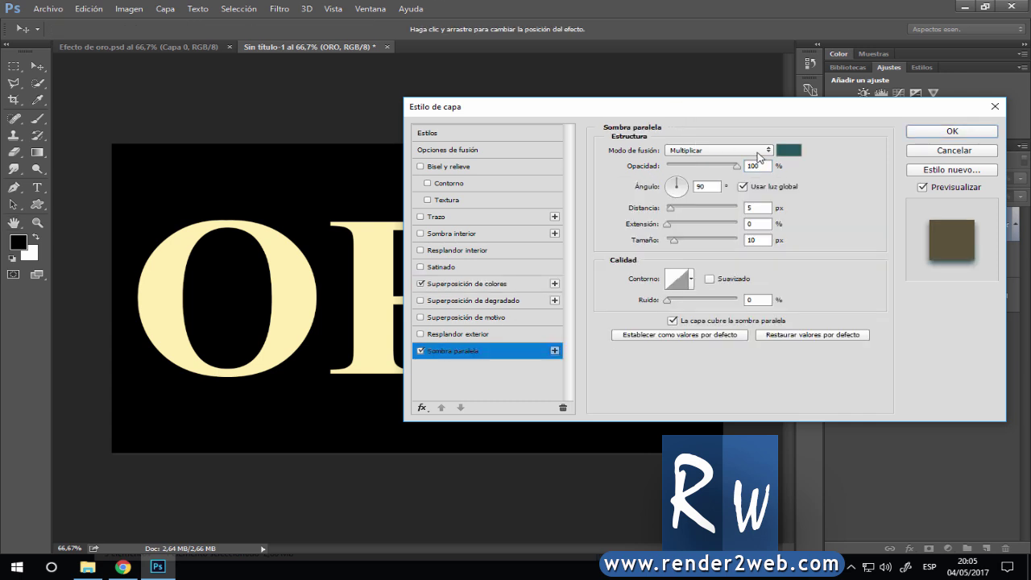
pyautogui.click(801, 335)
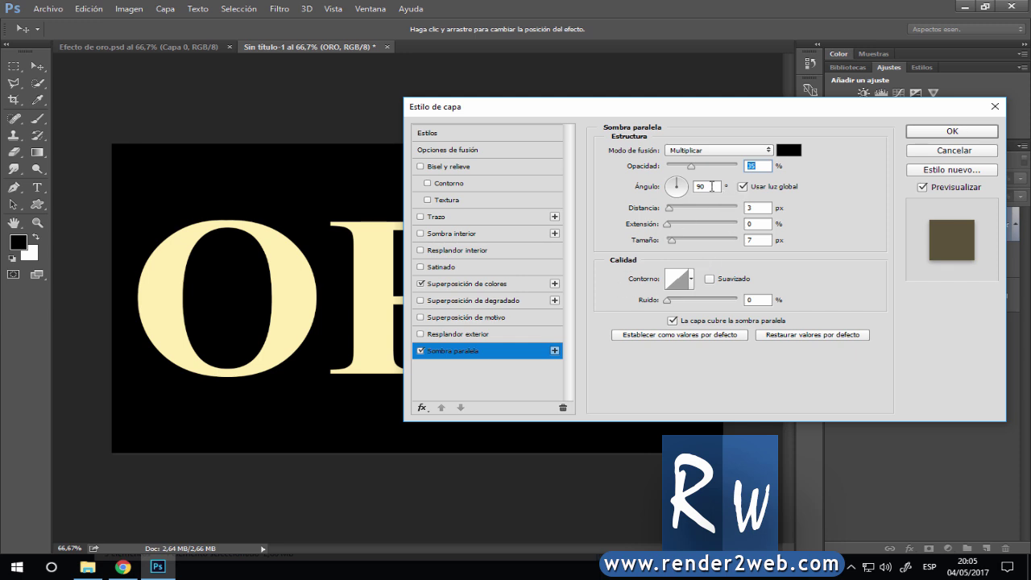
pyautogui.click(701, 186)
pyautogui.write('120')
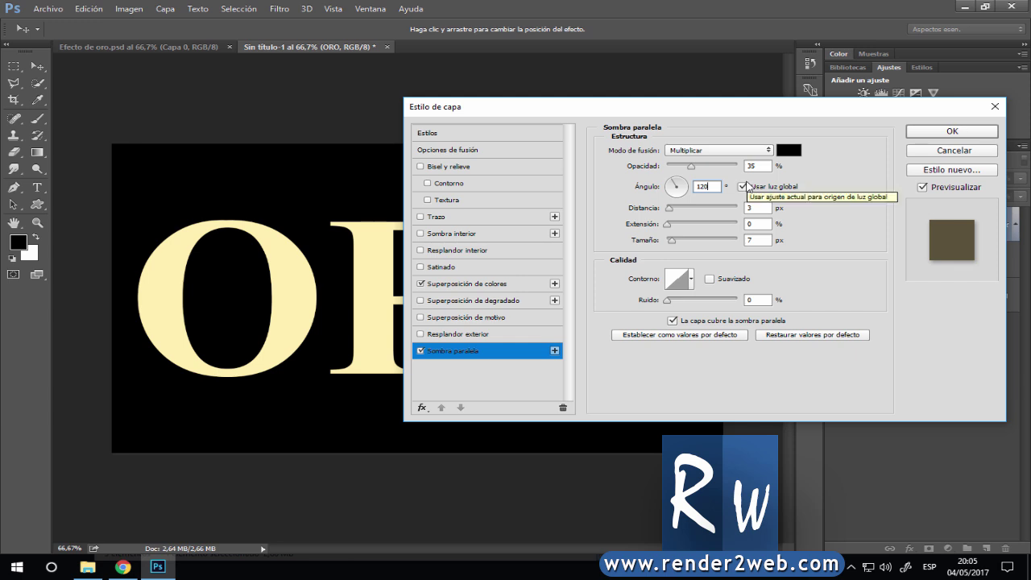
pyautogui.click(757, 208)
pyautogui.write('1')
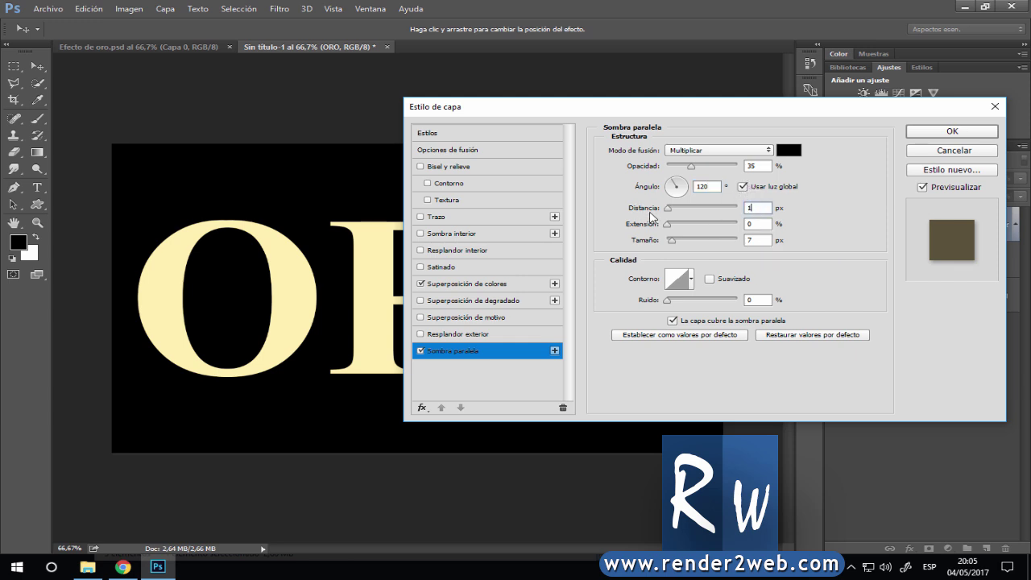
pyautogui.write('0')
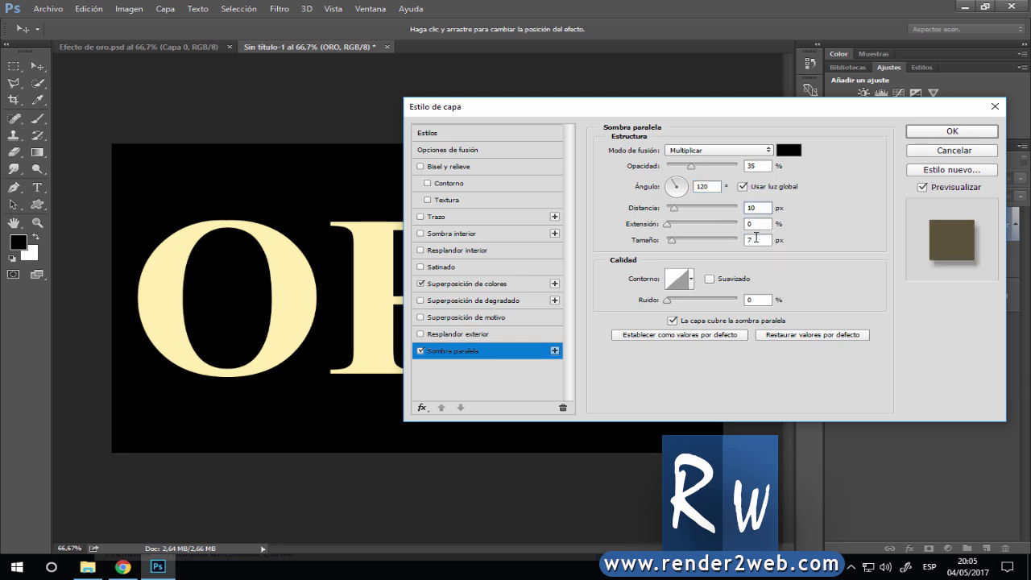
pyautogui.doubleClick(756, 239)
pyautogui.write('10')
# Step: Add bevel and emboss: size 35 px, direction Abajo, technique Cincel duro, soften 5 px
pyautogui.click(464, 167)
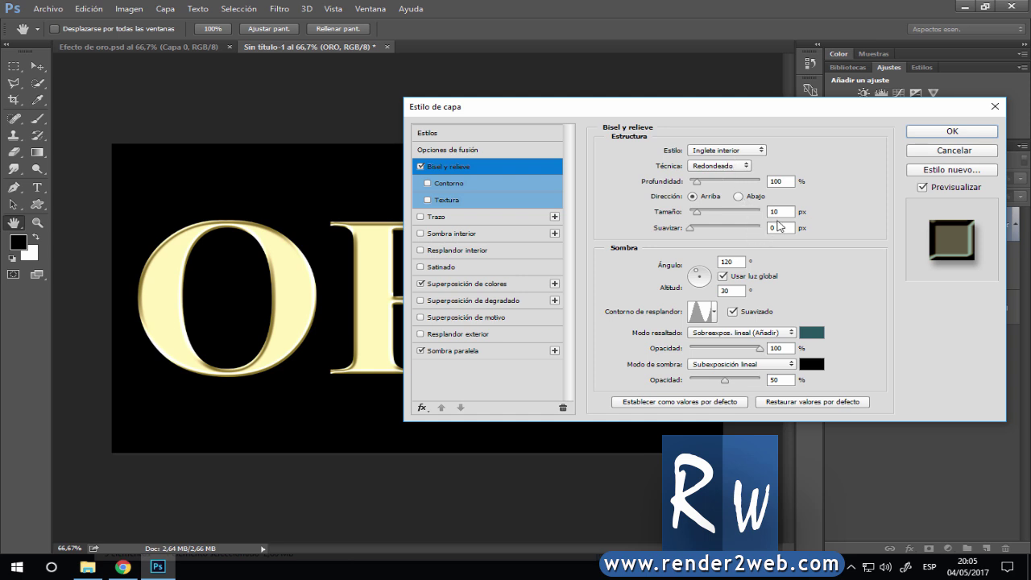
pyautogui.write('35')
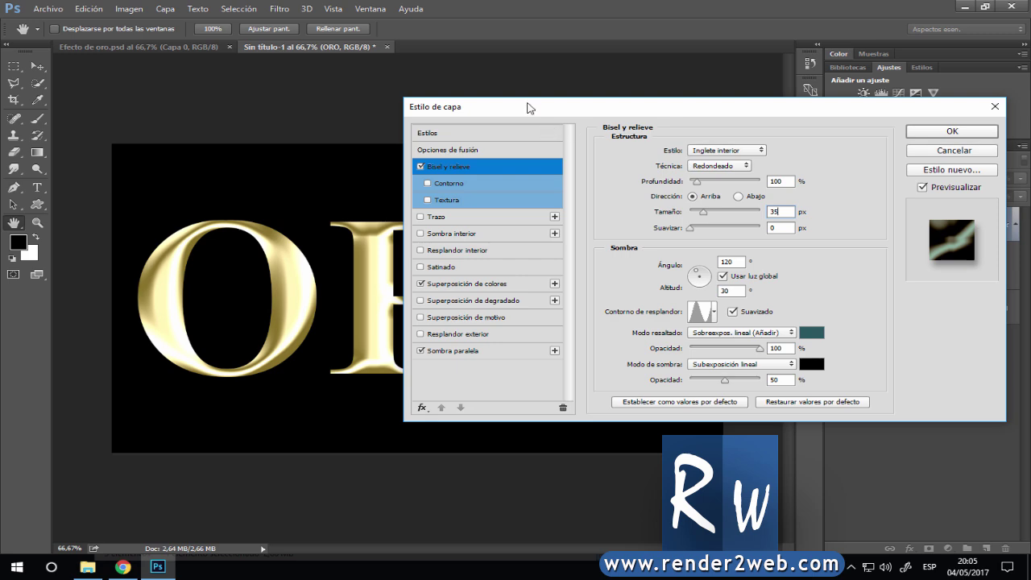
pyautogui.moveTo(529, 106)
pyautogui.mouseDown()
pyautogui.moveTo(982, 153)
pyautogui.moveTo(511, 131)
pyautogui.mouseUp()
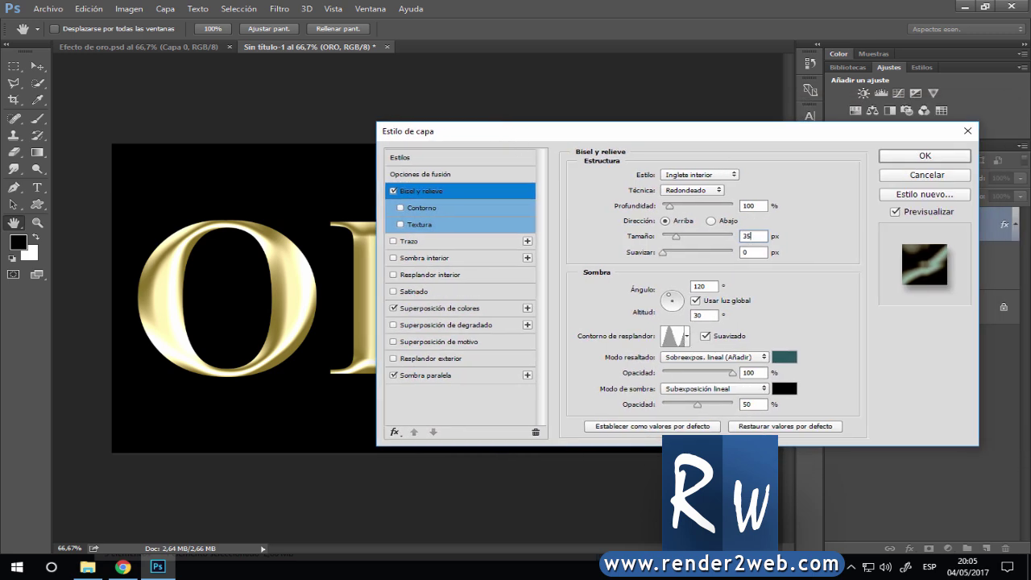
pyautogui.click(710, 221)
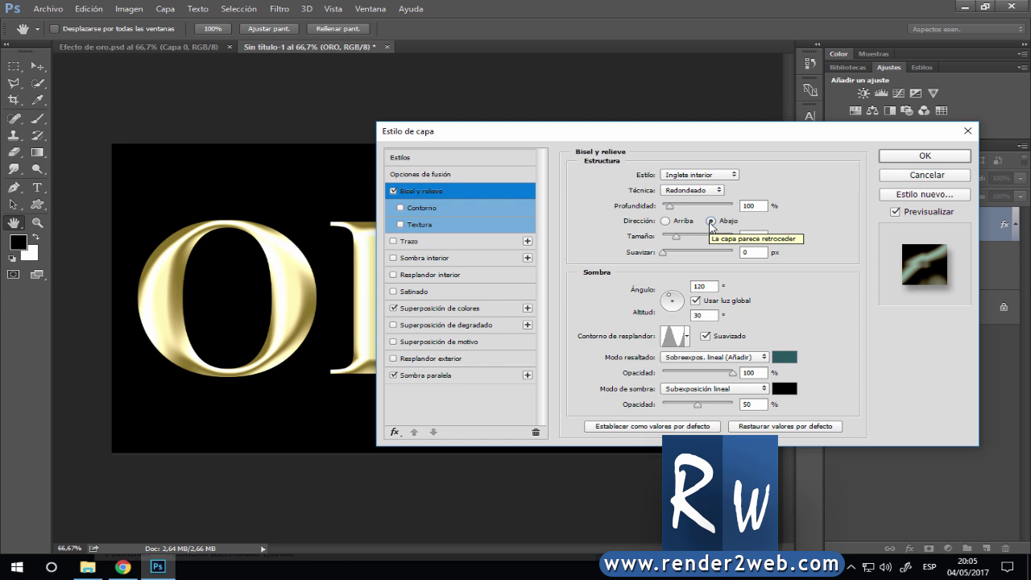
pyautogui.click(678, 191)
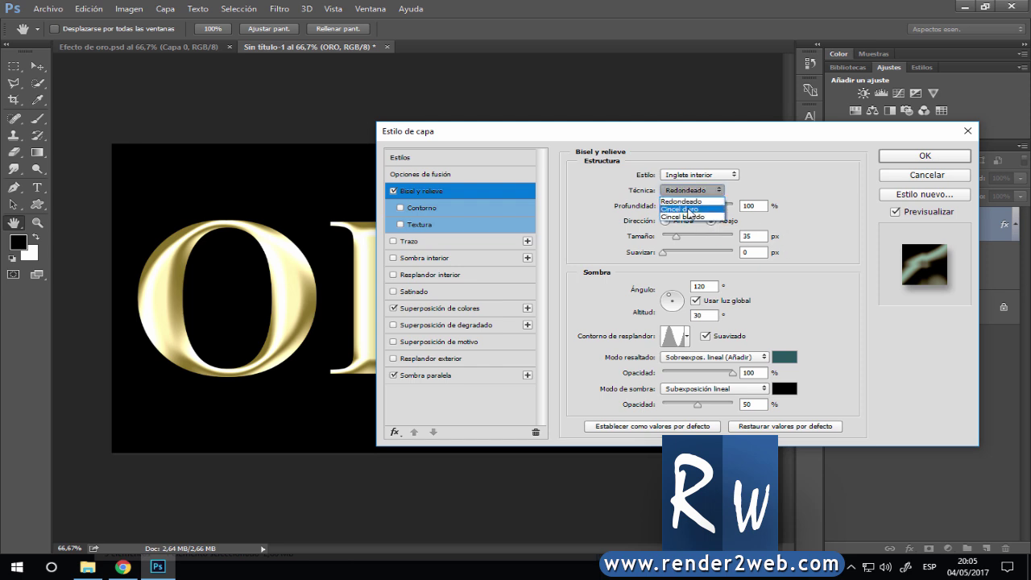
pyautogui.click(689, 206)
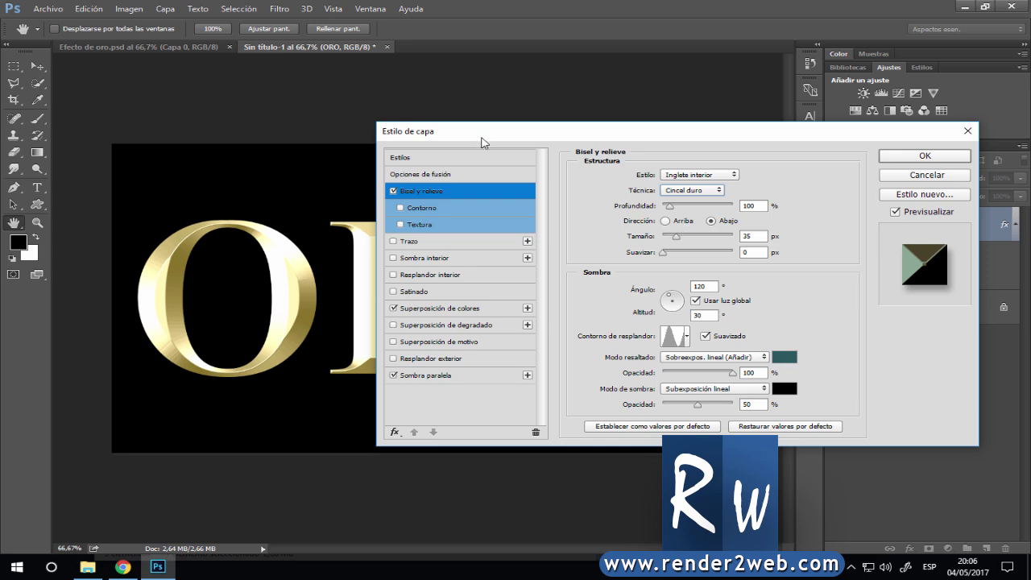
pyautogui.moveTo(475, 138)
pyautogui.mouseDown()
pyautogui.moveTo(739, 185)
pyautogui.moveTo(955, 201)
pyautogui.moveTo(475, 150)
pyautogui.mouseUp()
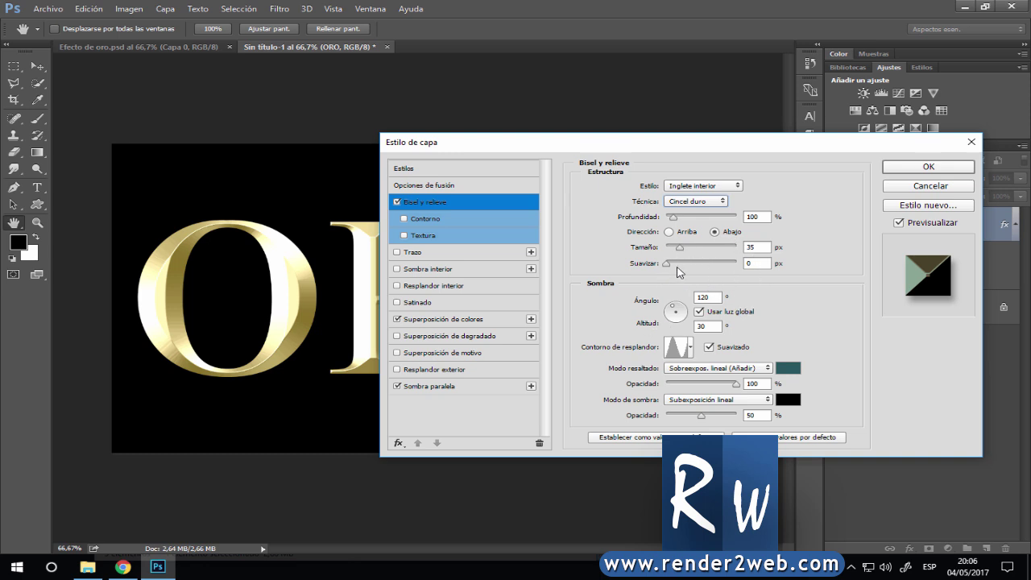
pyautogui.click(758, 263)
pyautogui.write('5')
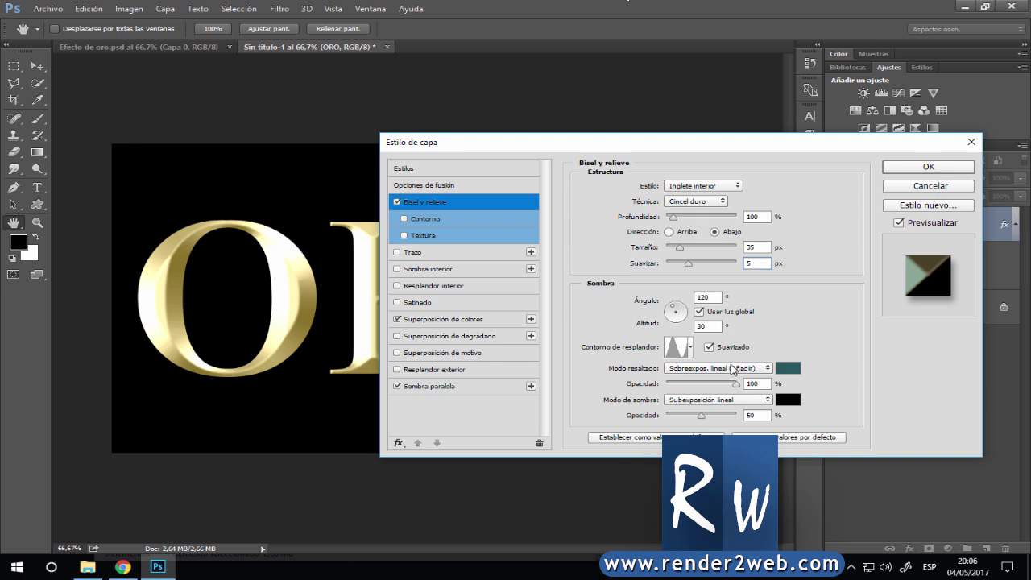
# Step: Make the bevel highlight light yellow (H45 S50 B100) in Sobreexpos. lineal mode
pyautogui.click(789, 369)
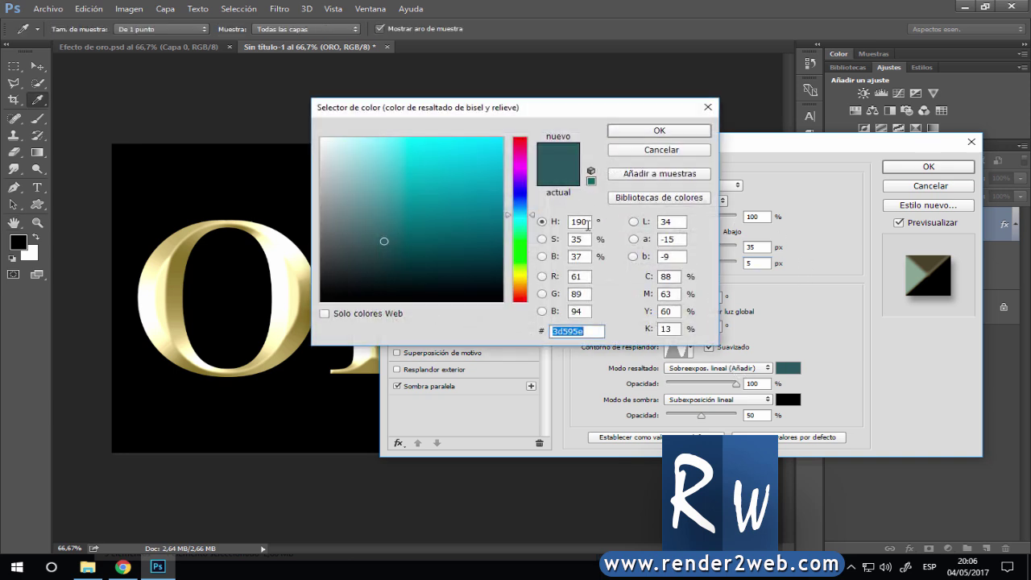
pyautogui.doubleClick(570, 222)
pyautogui.write('45')
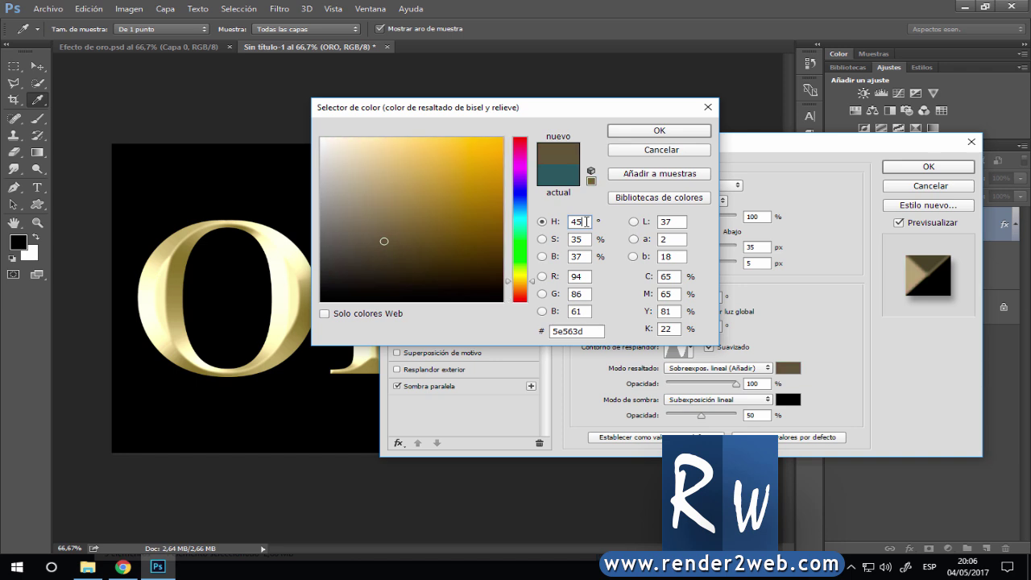
pyautogui.doubleClick(578, 239)
pyautogui.write('5')
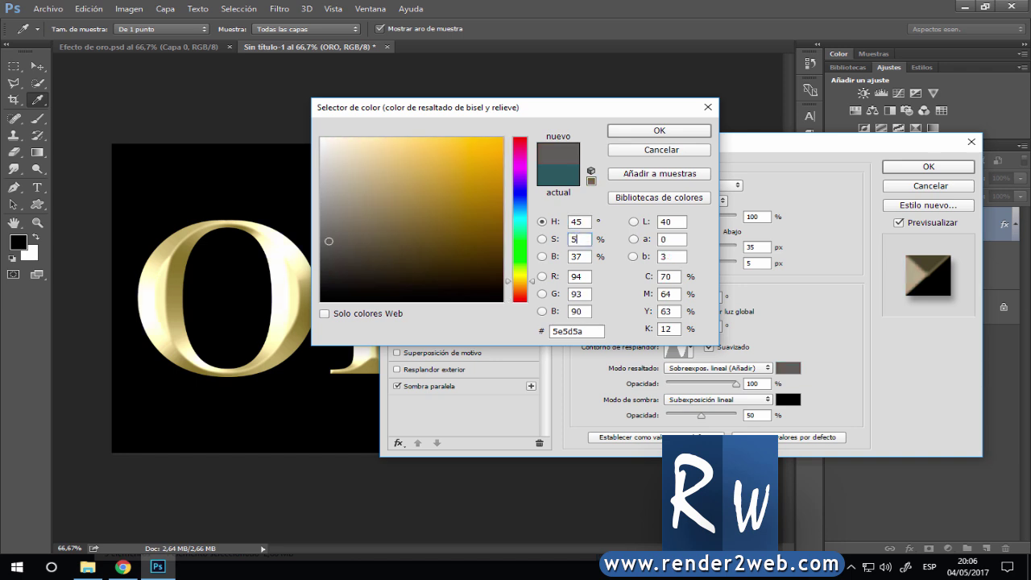
pyautogui.write('0')
pyautogui.press('Tab')
pyautogui.write('1')
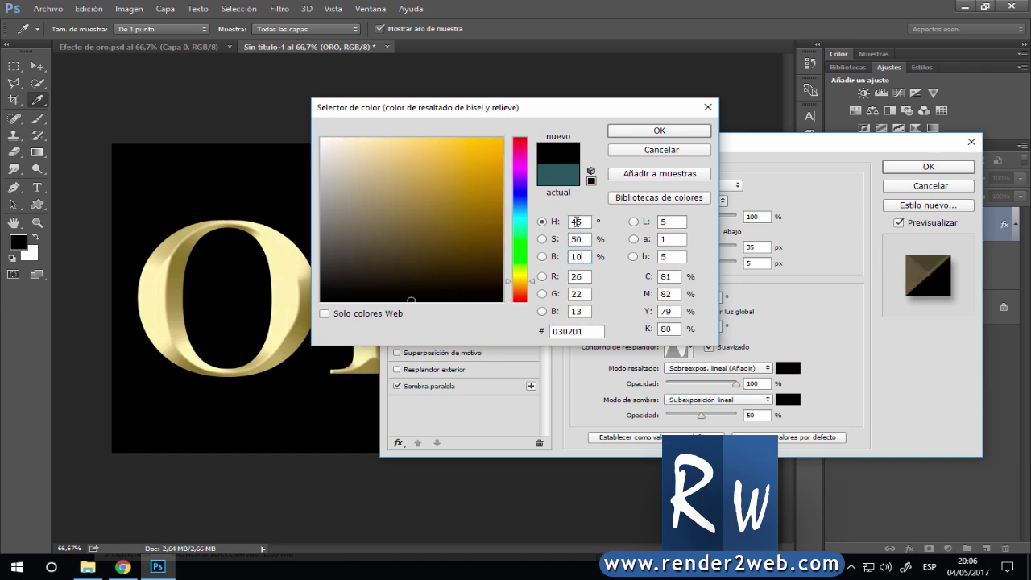
pyautogui.write('00')
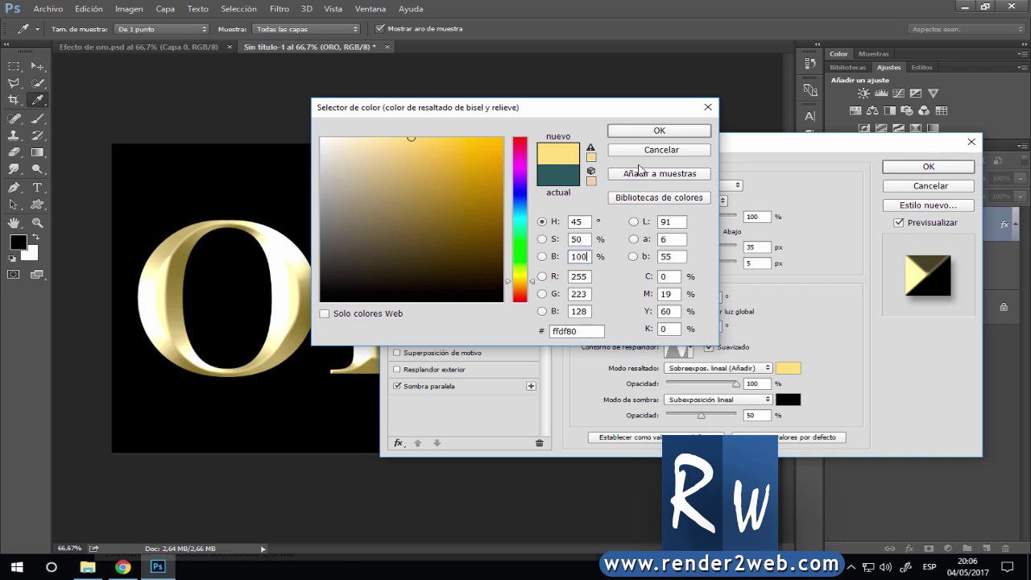
pyautogui.click(659, 130)
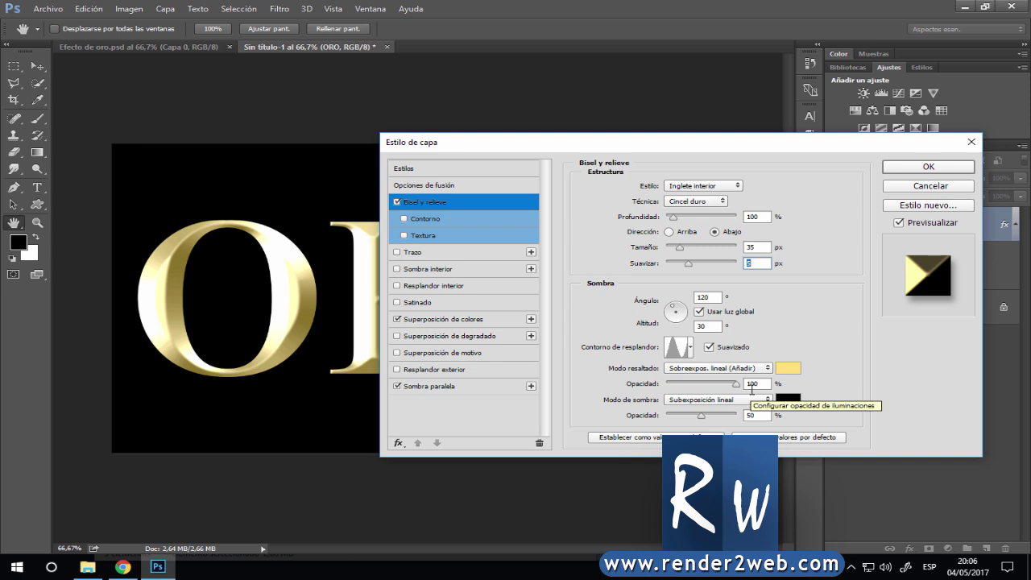
pyautogui.click(719, 369)
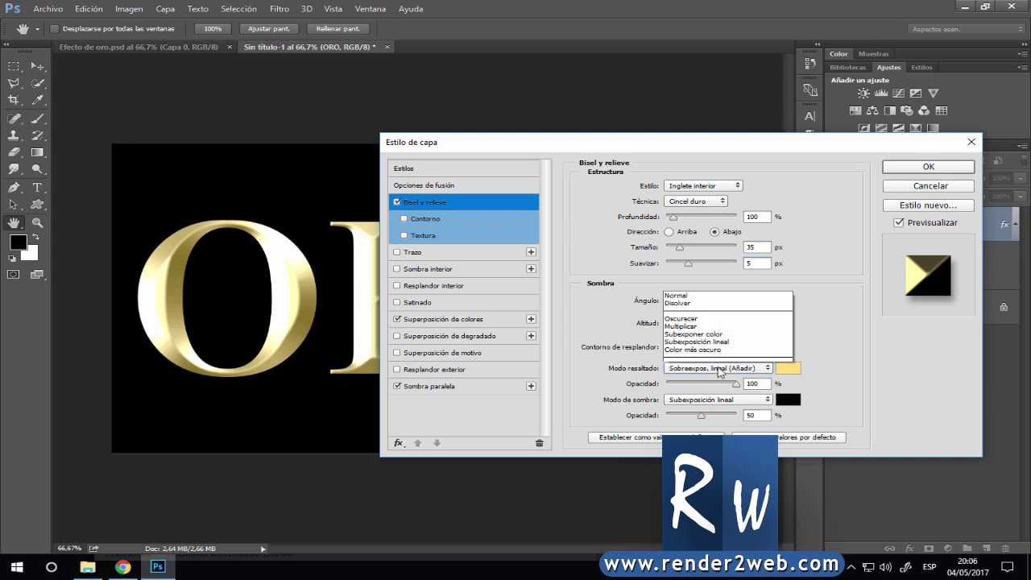
pyautogui.click(708, 212)
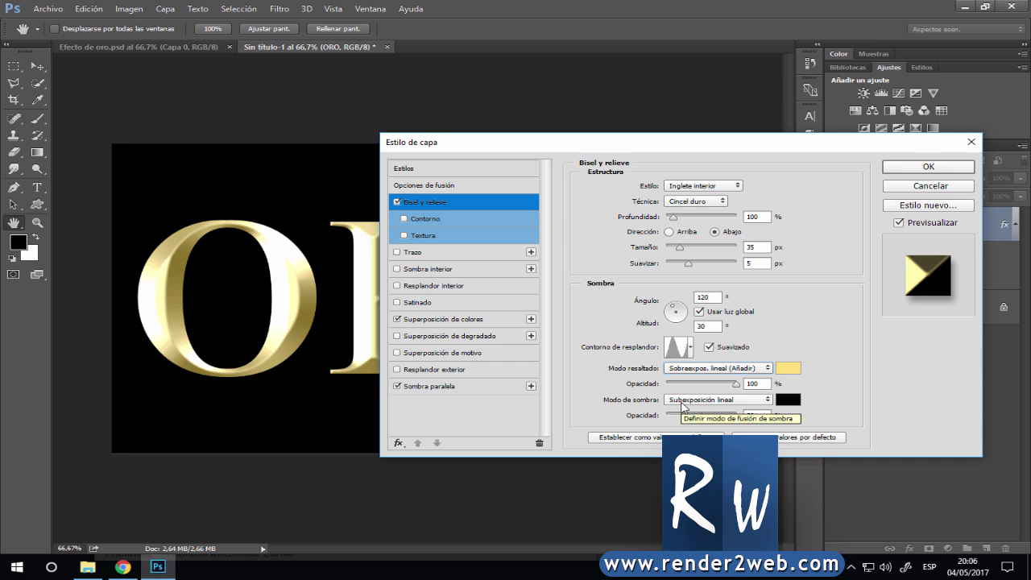
# Step: Keep the bevel shadow in Subexposición lineal and colour it dark brown (H45 S100 B30, 4d3900)
pyautogui.click(682, 403)
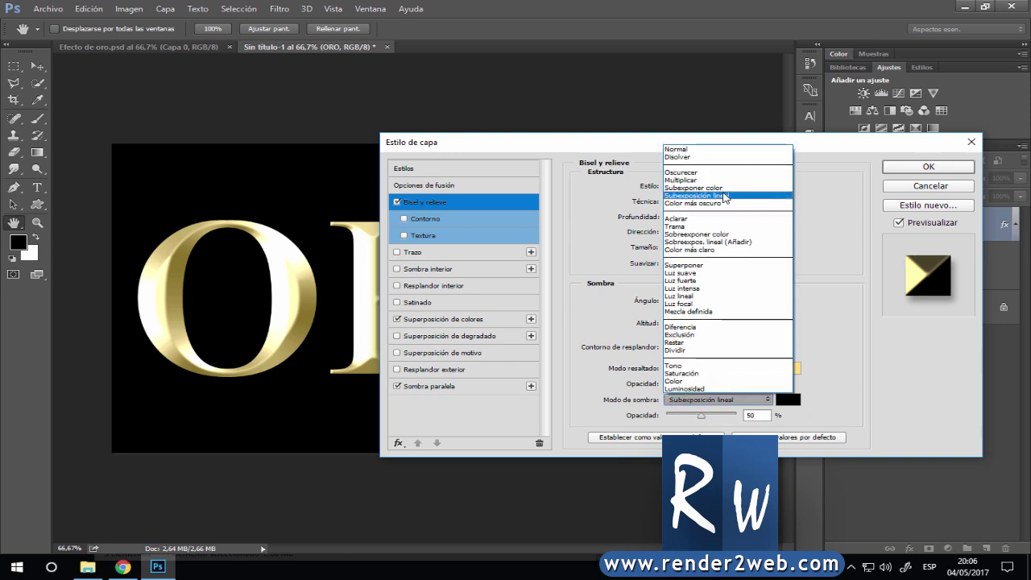
pyautogui.click(724, 195)
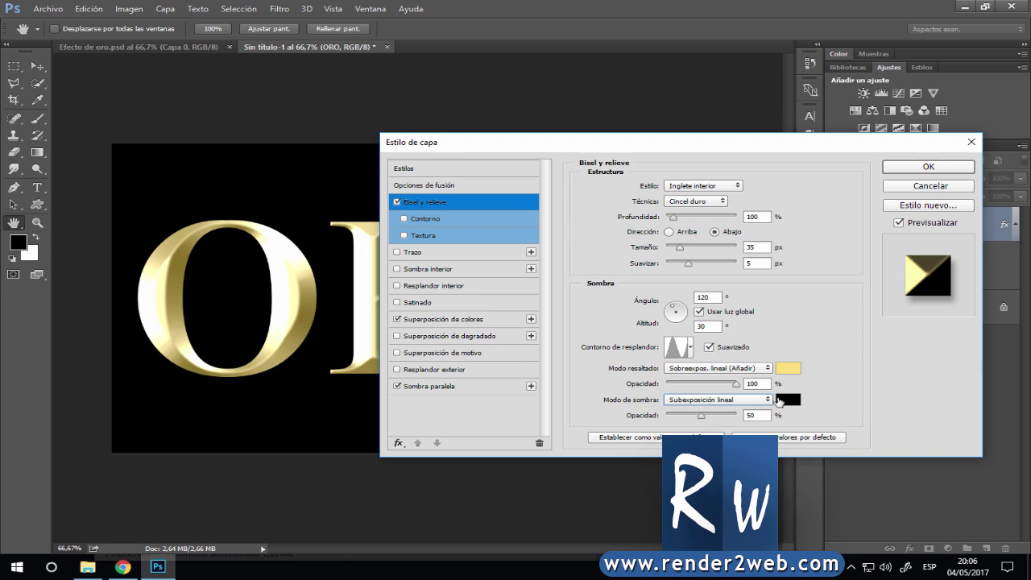
pyautogui.click(780, 400)
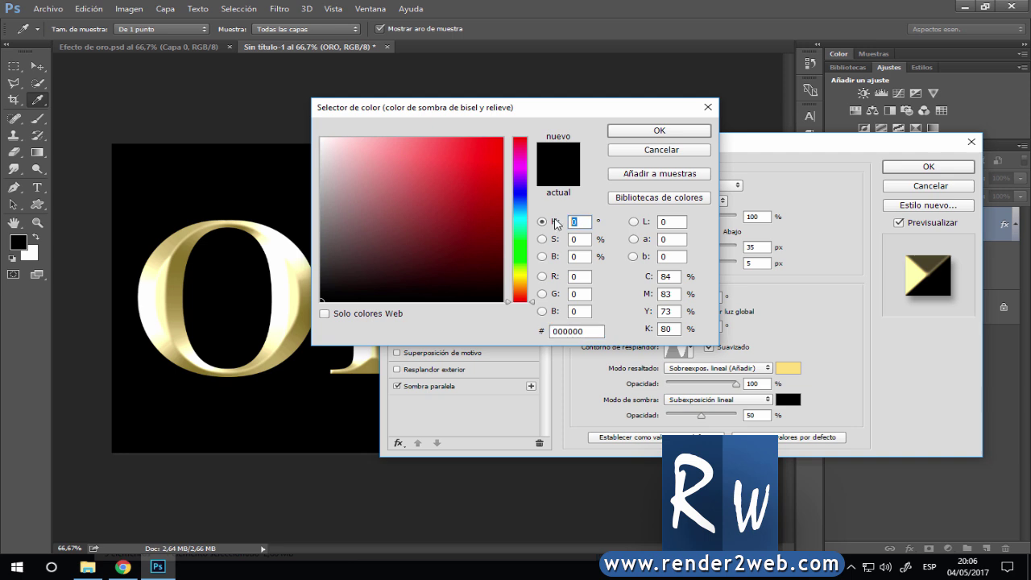
pyautogui.write('45')
pyautogui.press('Tab')
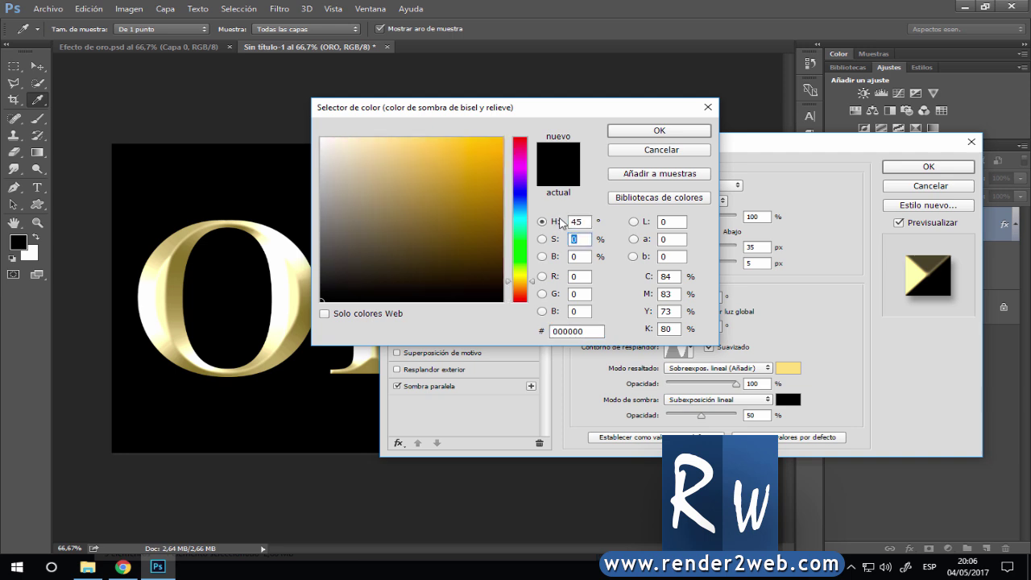
pyautogui.write('100')
pyautogui.press('Tab')
pyautogui.write('30')
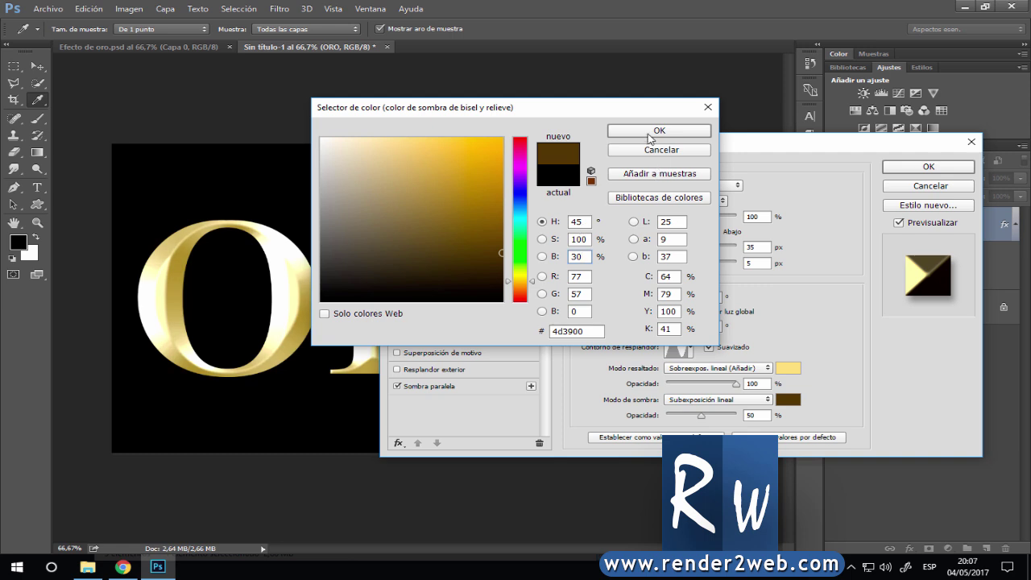
pyautogui.click(650, 133)
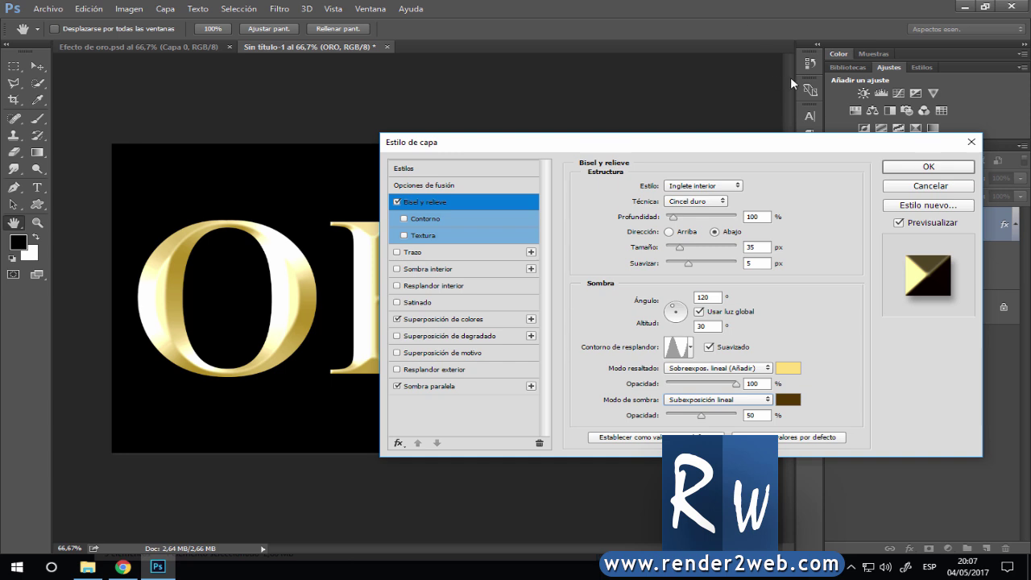
# Step: Set bevel shadow opacity to 80%, altitude 60°, and apply the Ring - Double gloss contour
pyautogui.click(758, 415)
pyautogui.write('80')
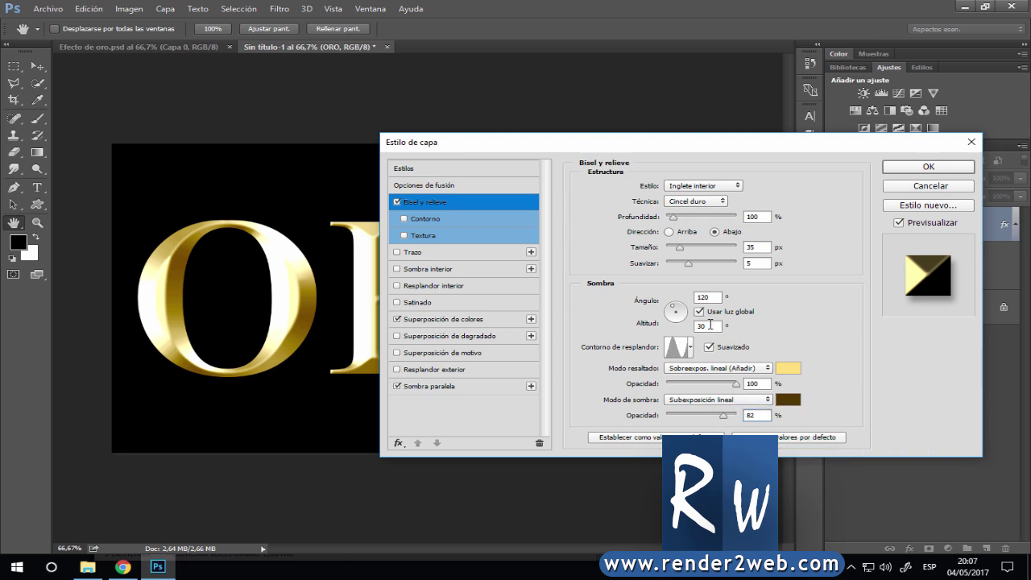
pyautogui.click(709, 325)
pyautogui.write('60')
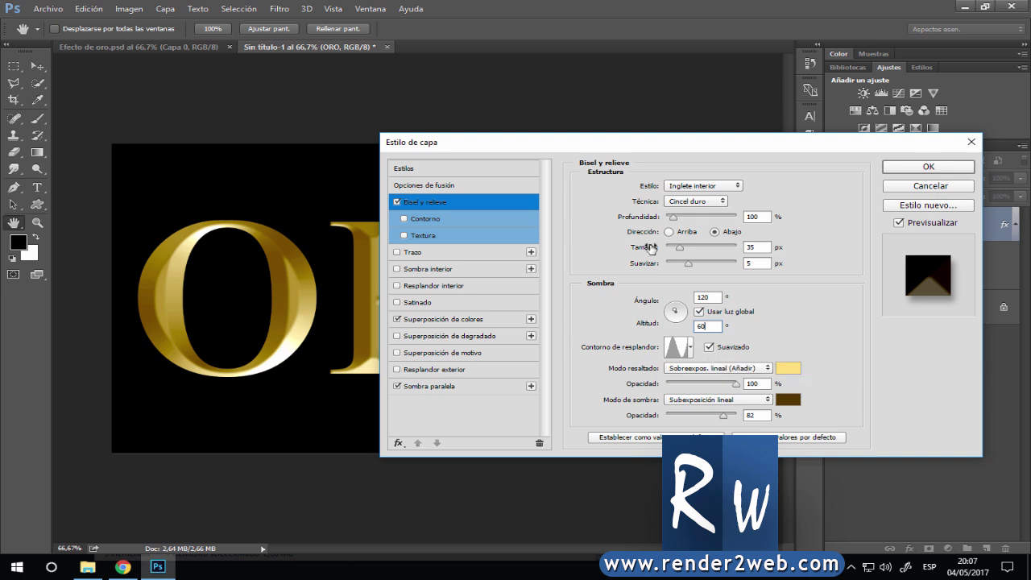
pyautogui.click(690, 348)
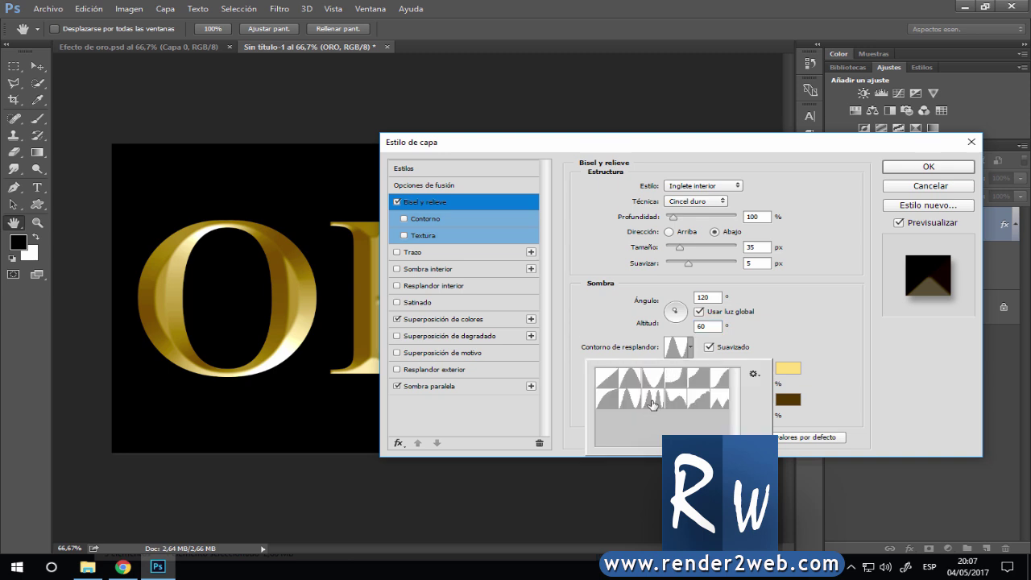
pyautogui.click(653, 404)
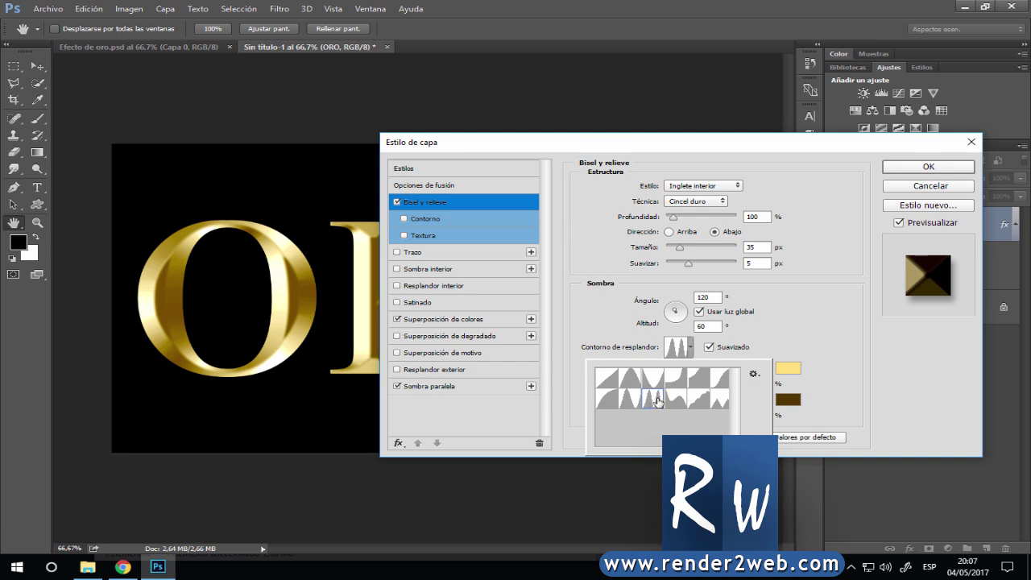
pyautogui.click(813, 187)
pyautogui.moveTo(550, 149)
pyautogui.mouseDown()
pyautogui.moveTo(679, 185)
pyautogui.moveTo(570, 119)
pyautogui.moveTo(617, 123)
pyautogui.mouseUp()
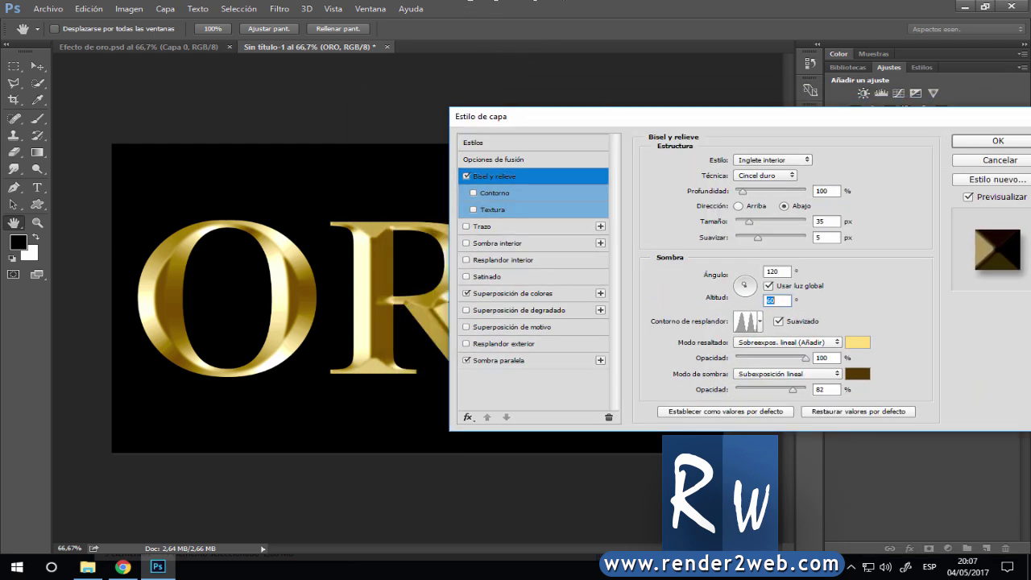
# Step: Enable a satin effect coloured bright yellow (H50 S85 B100)
pyautogui.click(484, 279)
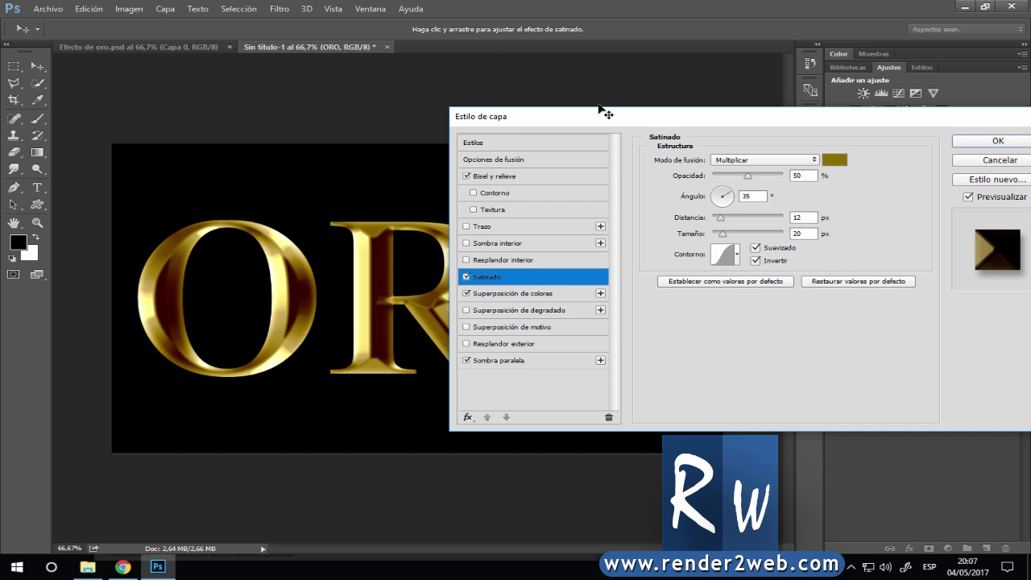
pyautogui.moveTo(612, 120); pyautogui.dragTo(533, 111)
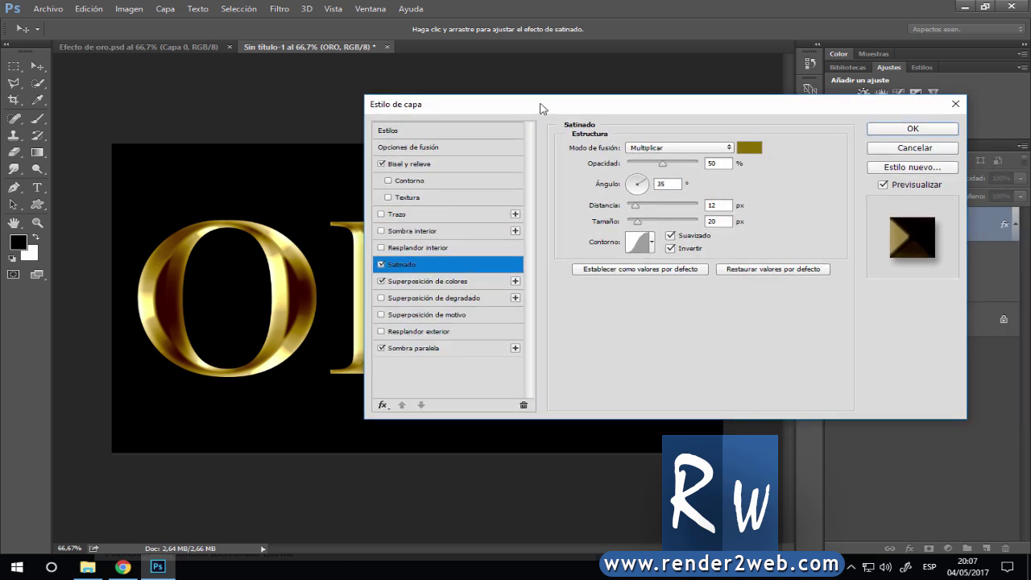
pyautogui.click(747, 150)
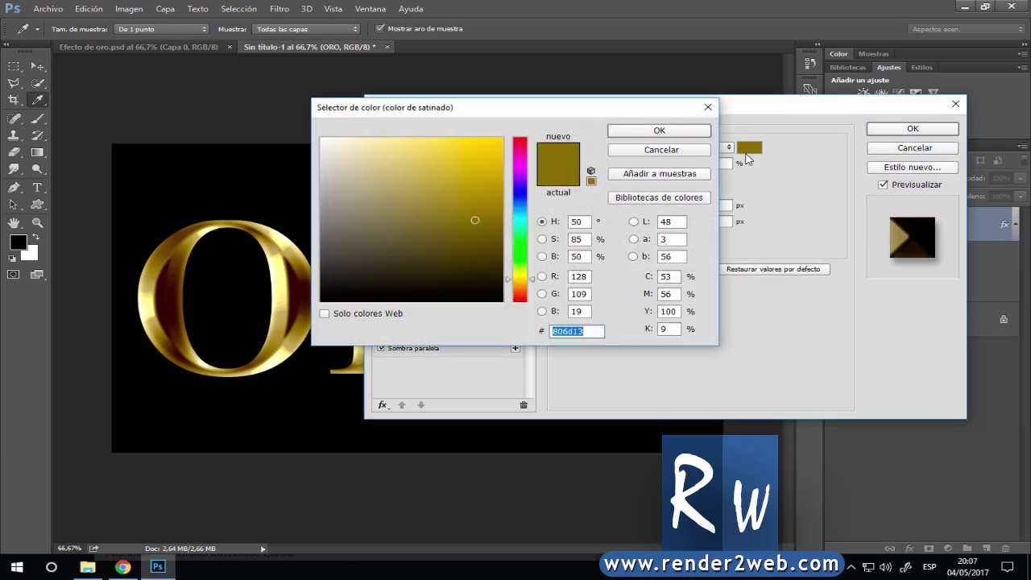
pyautogui.click(708, 107)
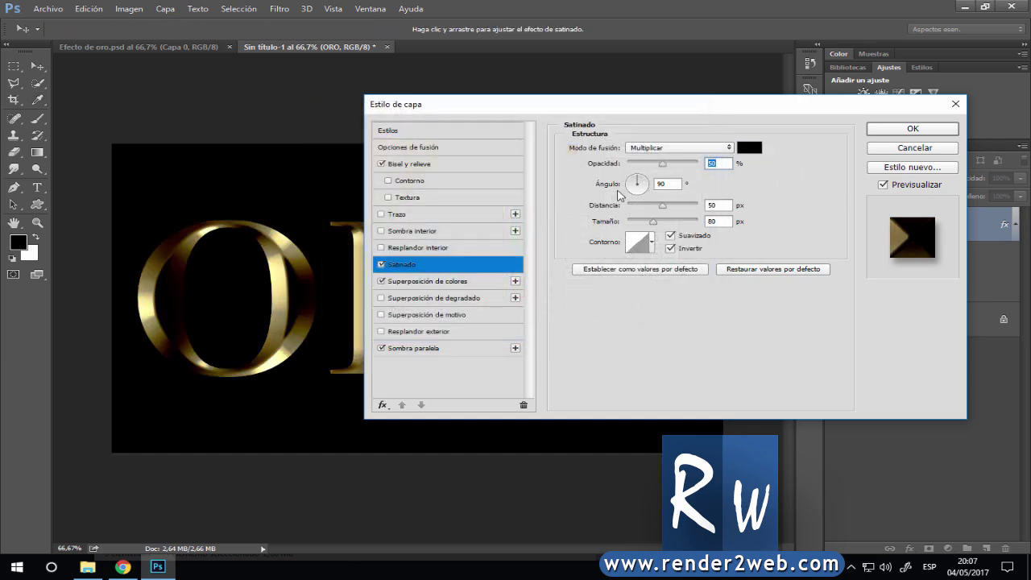
pyautogui.click(745, 150)
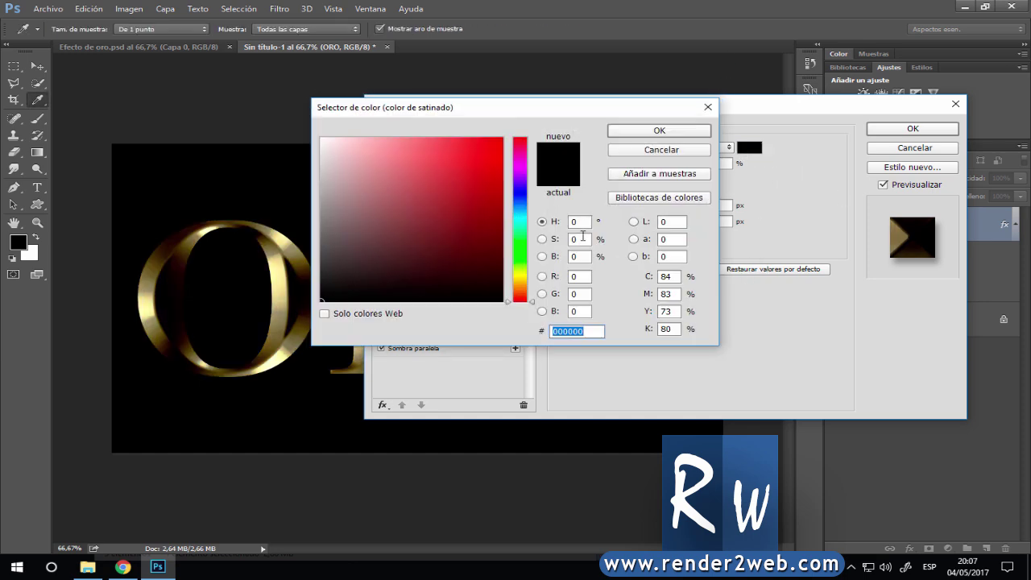
pyautogui.click(579, 222)
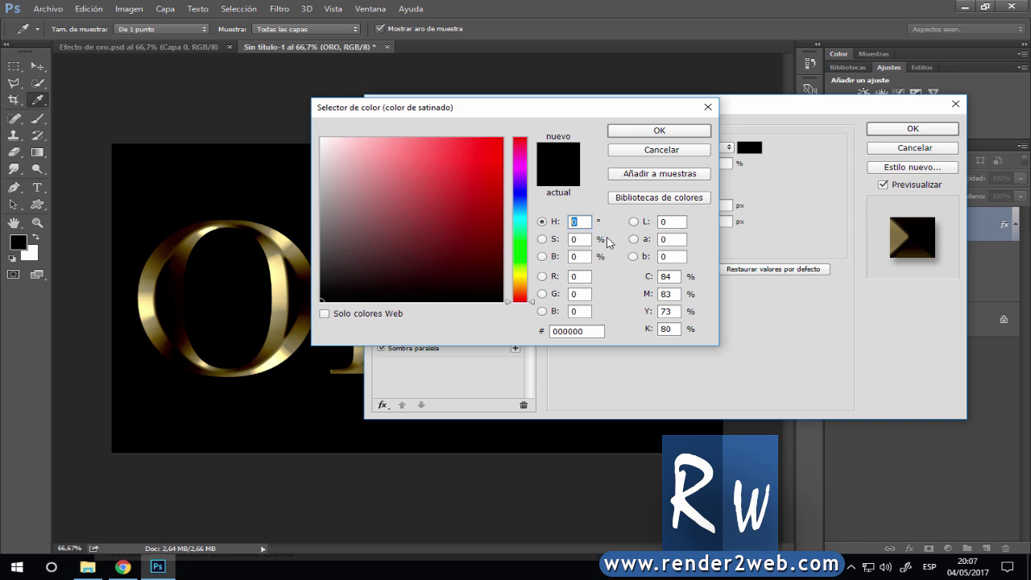
pyautogui.write('50')
pyautogui.press('Tab')
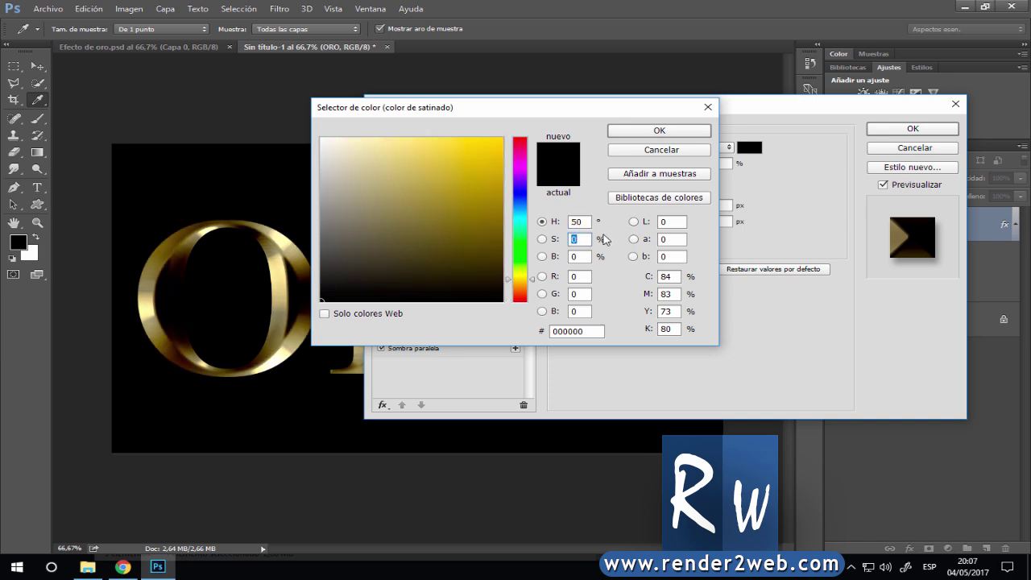
pyautogui.write('85')
pyautogui.press('Tab')
pyautogui.write('100')
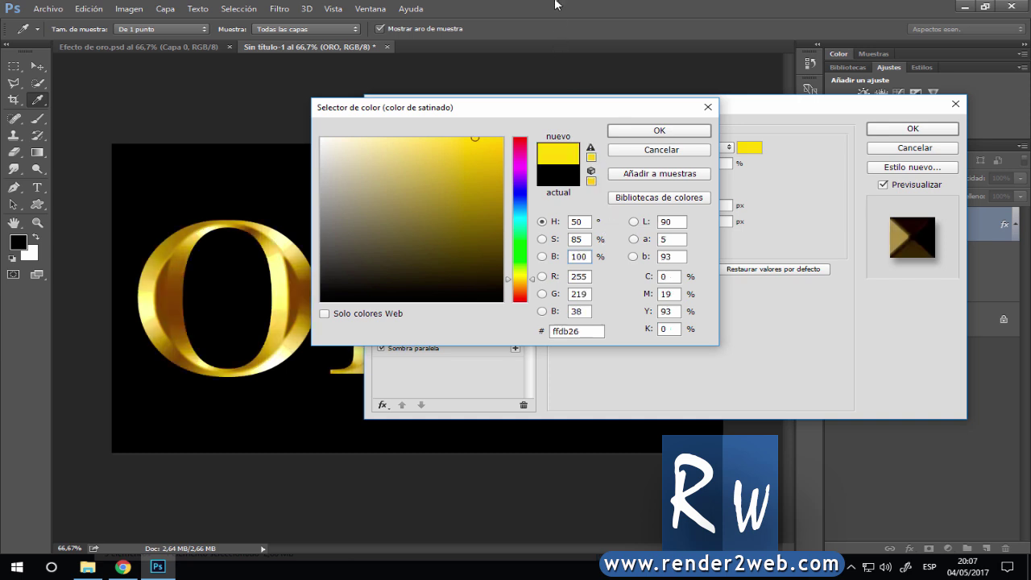
pyautogui.click(622, 130)
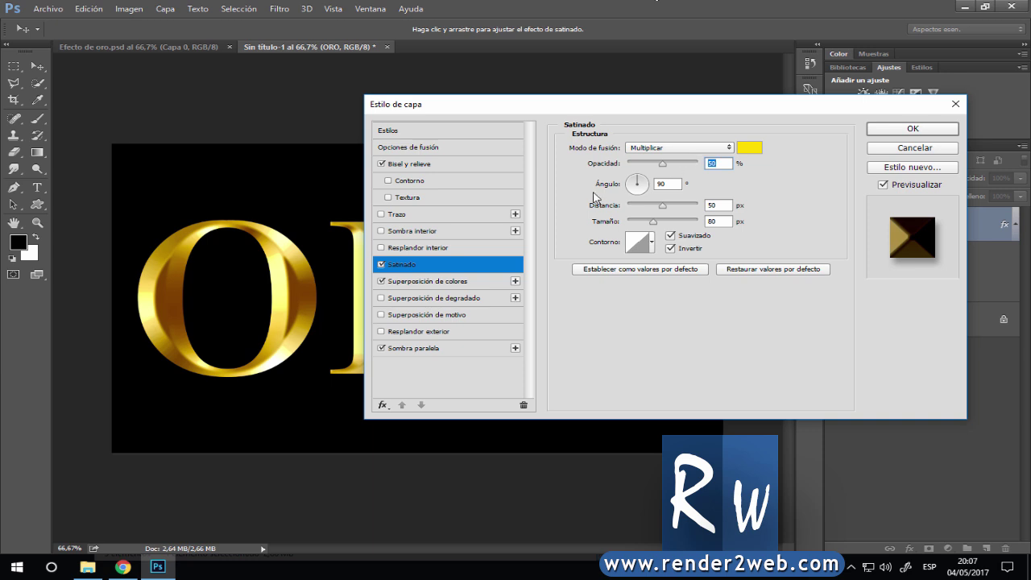
# Step: Give the satin a 35° angle, 12 px distance and 20 px size, and apply the style
pyautogui.click(652, 243)
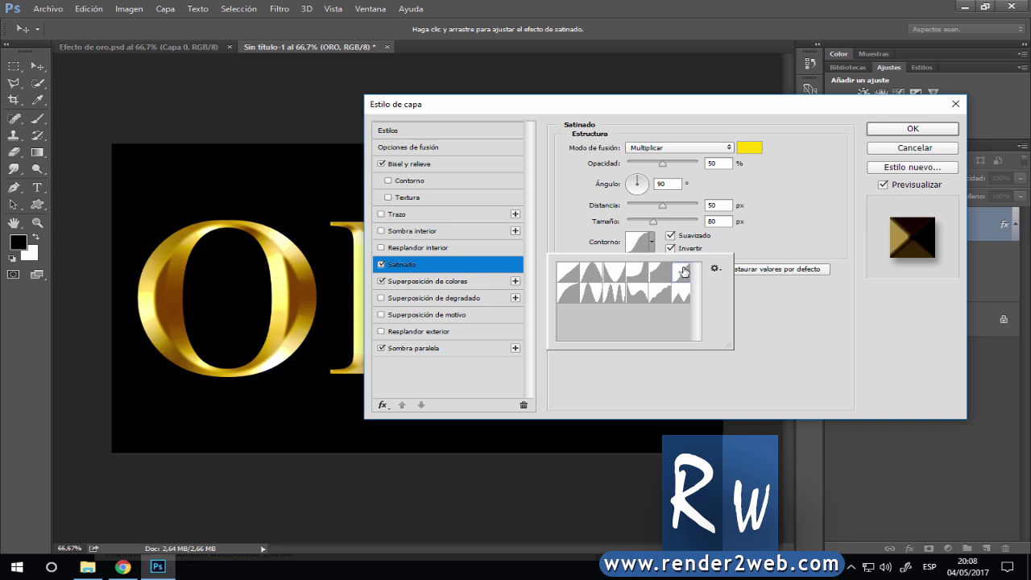
pyautogui.click(763, 231)
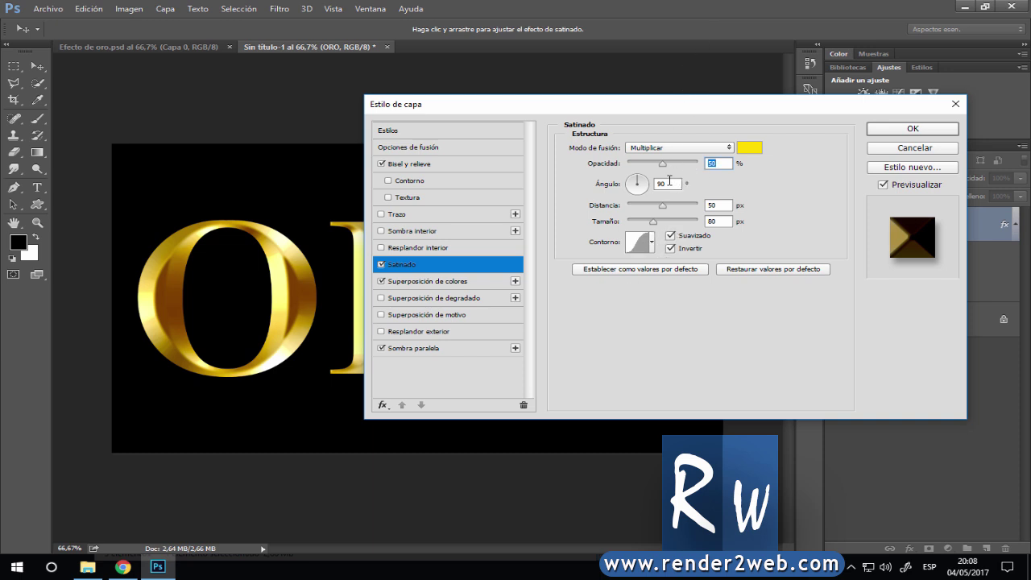
pyautogui.press('Tab')
pyautogui.write('35')
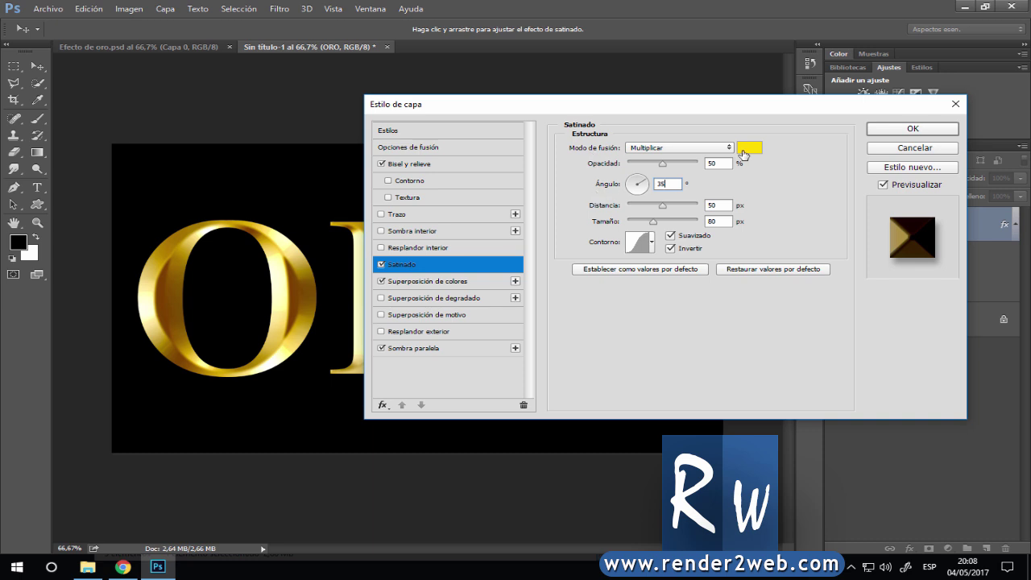
pyautogui.click(704, 205)
pyautogui.write('12')
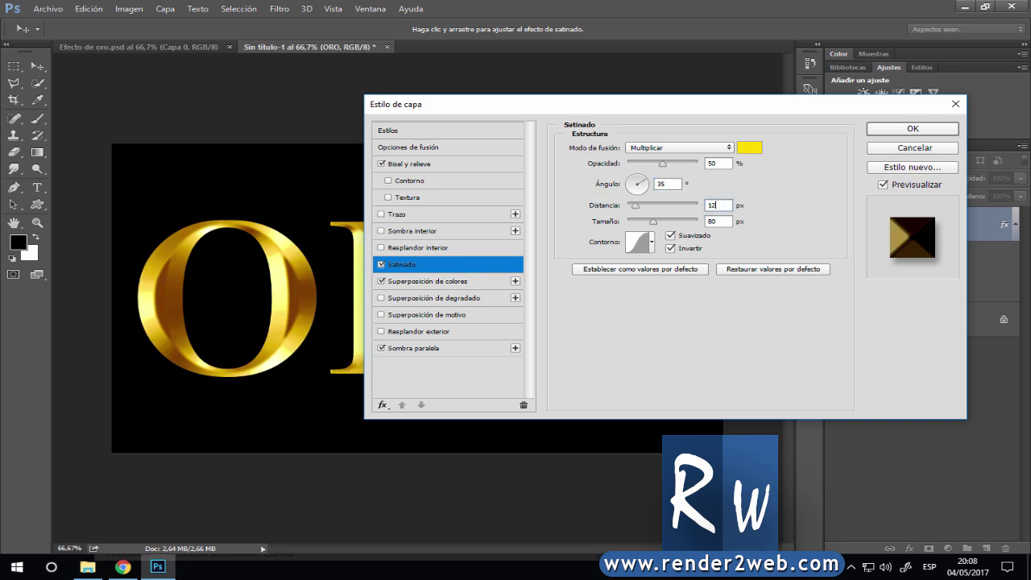
pyautogui.doubleClick(723, 224)
pyautogui.write('20')
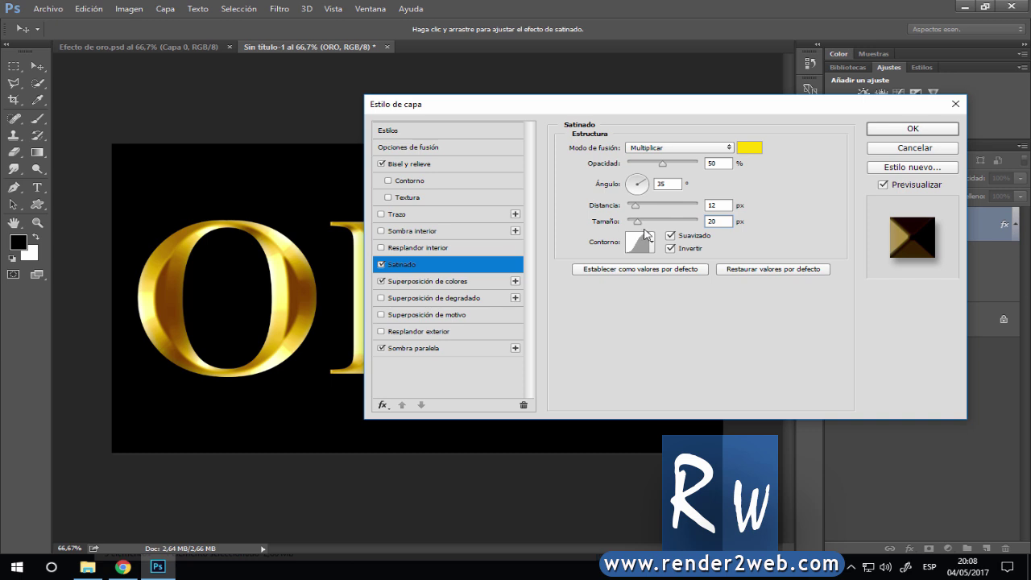
pyautogui.click(911, 129)
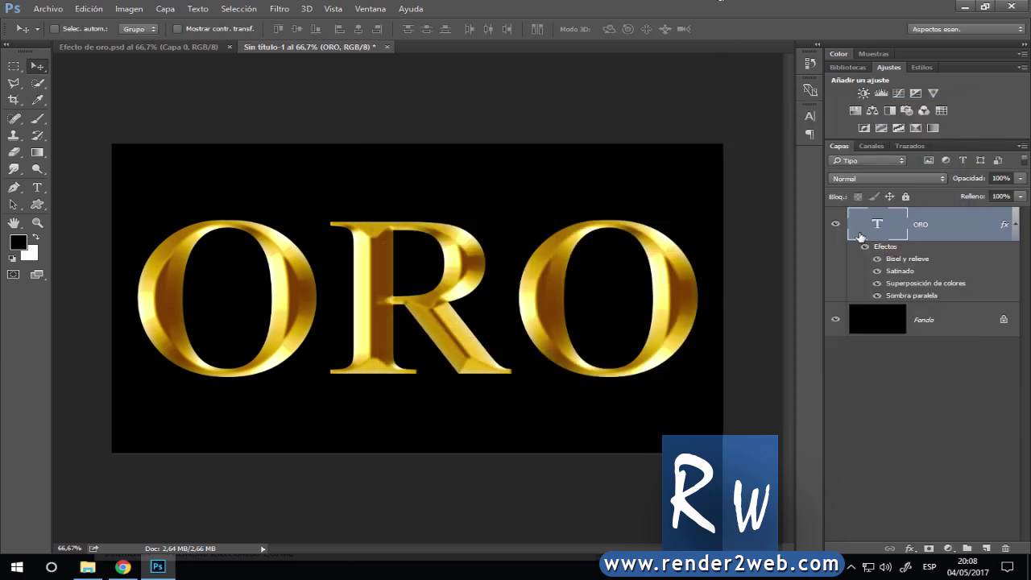
# Step: Reopen the layer style, uncheck Invertir on the satin, and reapply it
pyautogui.doubleClick(1004, 227)
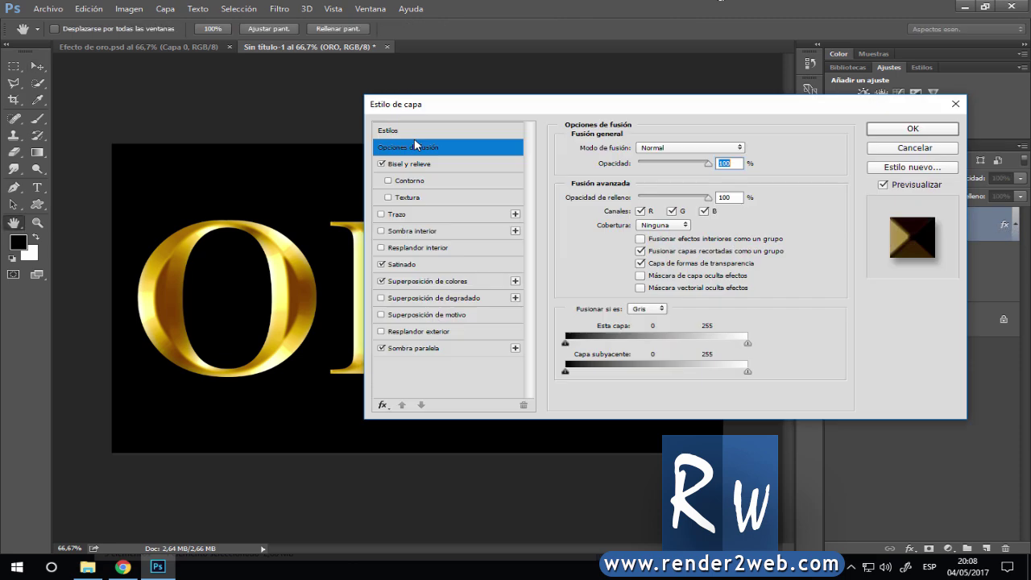
pyautogui.click(408, 266)
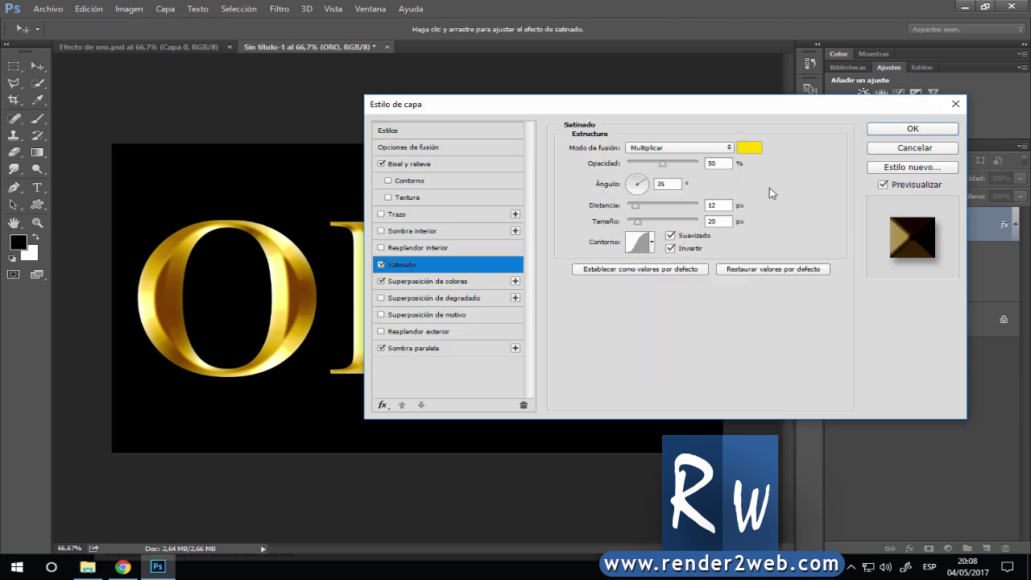
pyautogui.click(670, 249)
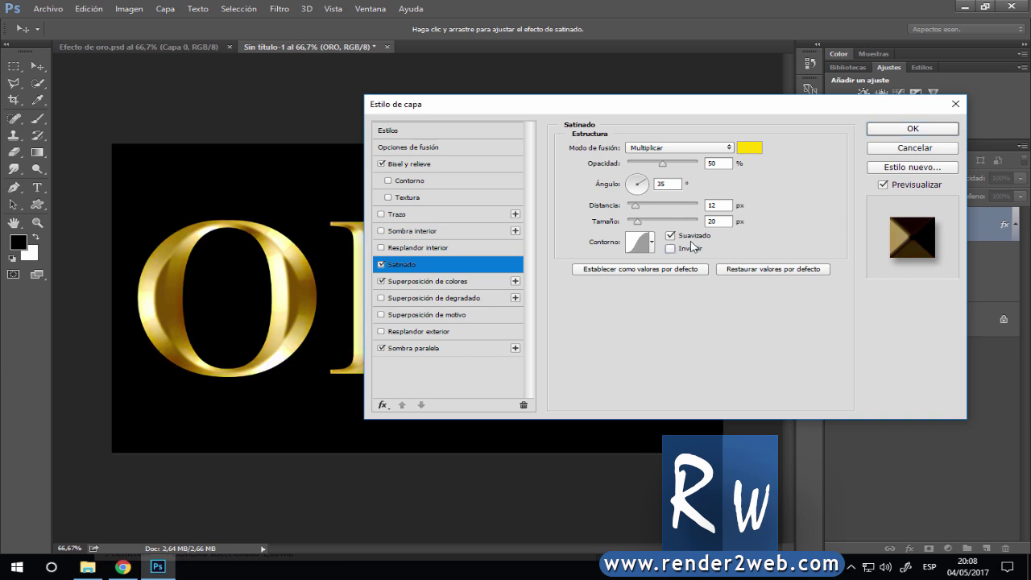
pyautogui.click(894, 131)
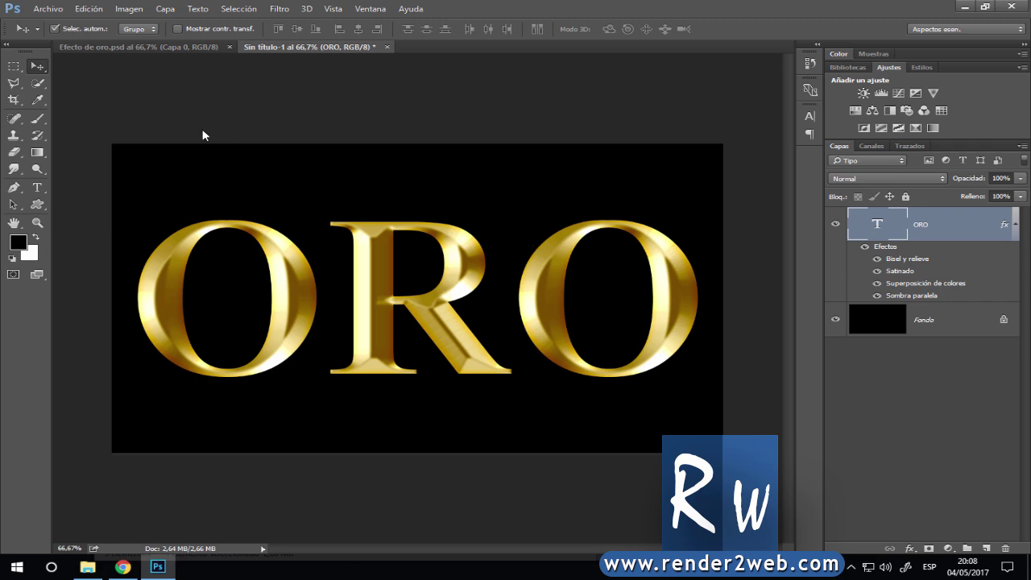
pyautogui.hotkey('ctrl', 's')
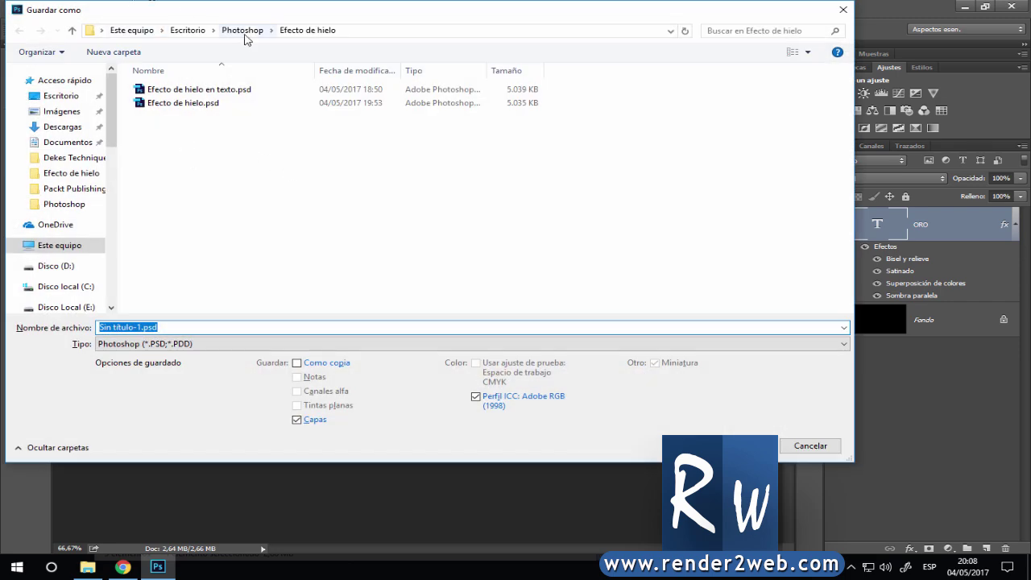
# Step: Save the document as Efecto de oro.psd in a new 'Efecto de oro' folder under Photoshop
pyautogui.click(242, 31)
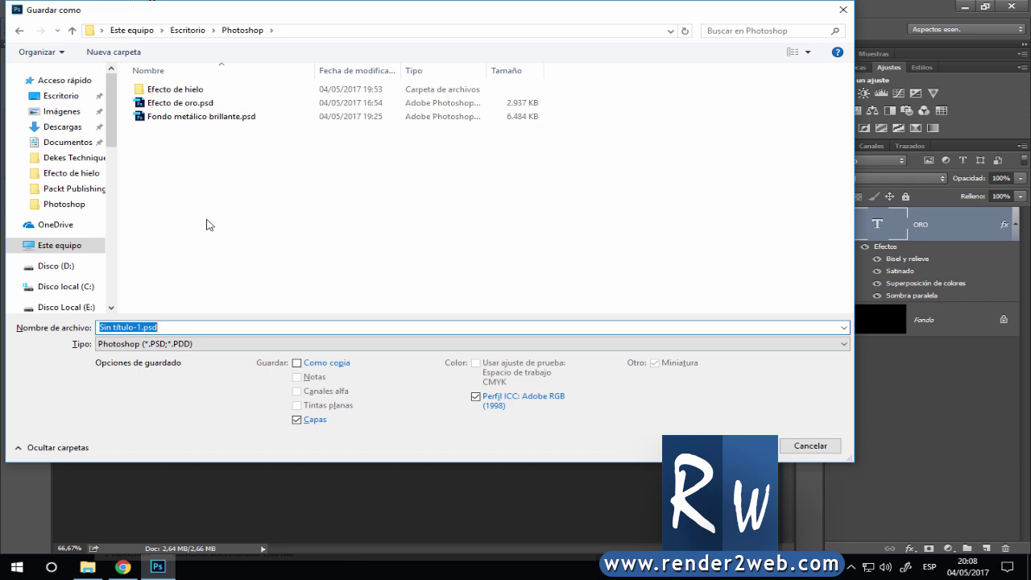
pyautogui.click(122, 54)
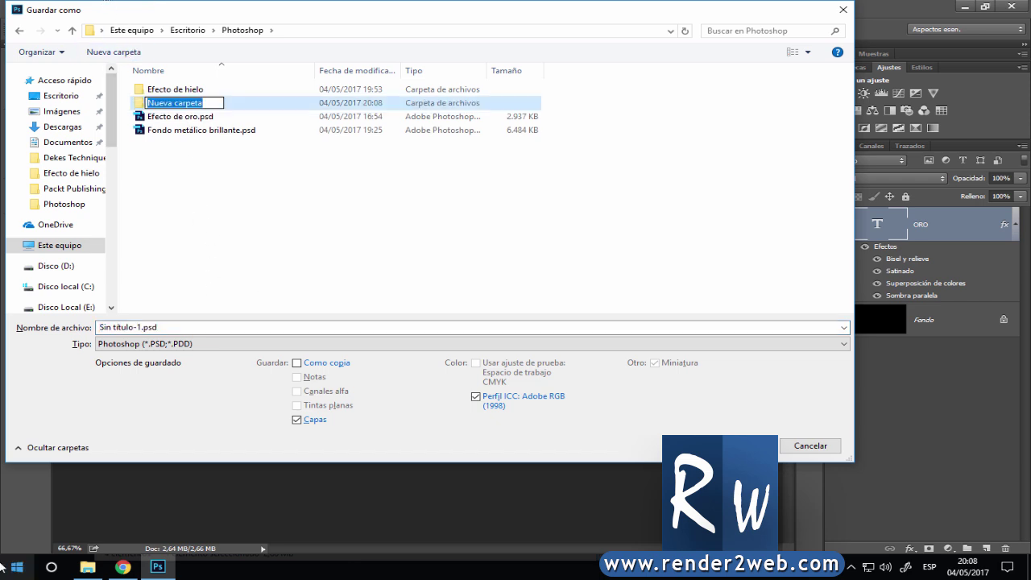
pyautogui.write('Efe')
pyautogui.write('ect')
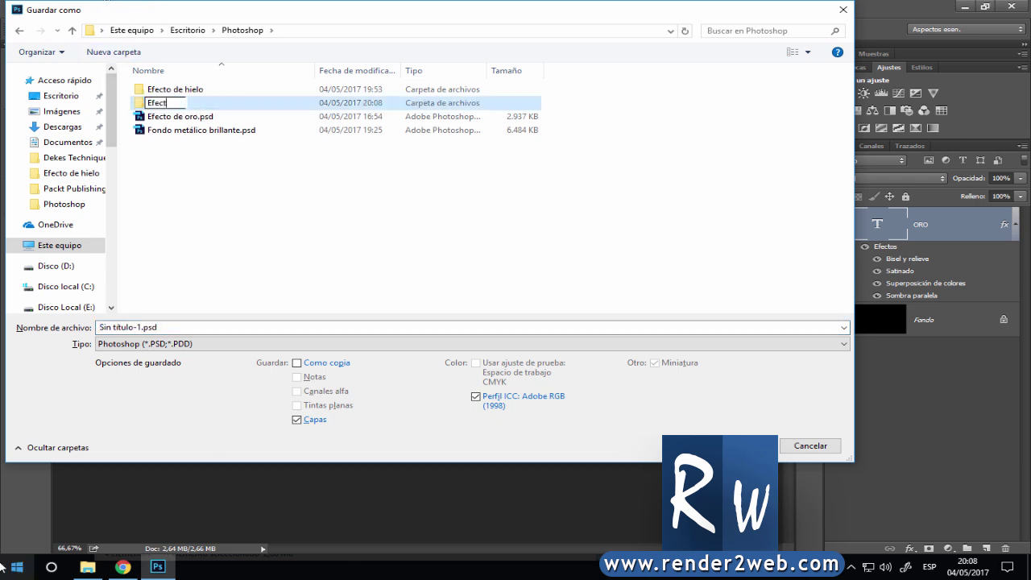
pyautogui.write('o de hro')
pyautogui.press('Return')
pyautogui.press('Return')
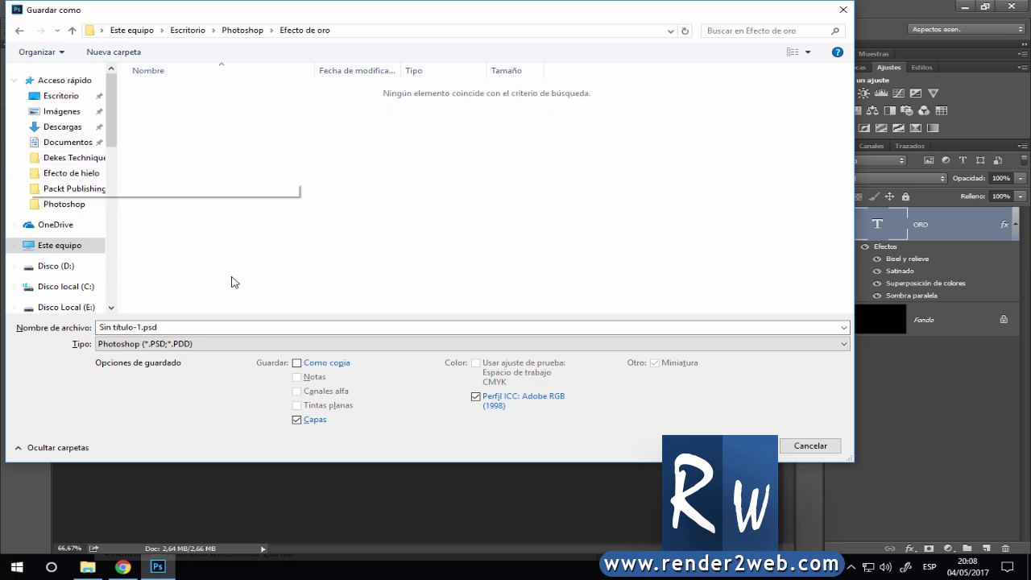
pyautogui.doubleClick(214, 326)
pyautogui.write('Efec')
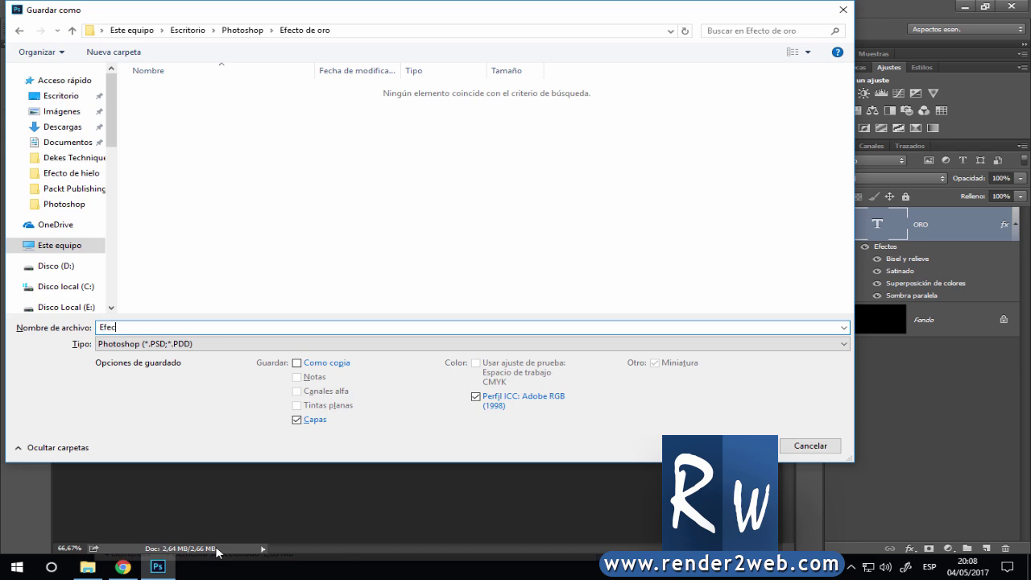
pyautogui.write('to de or')
pyautogui.press('Return')
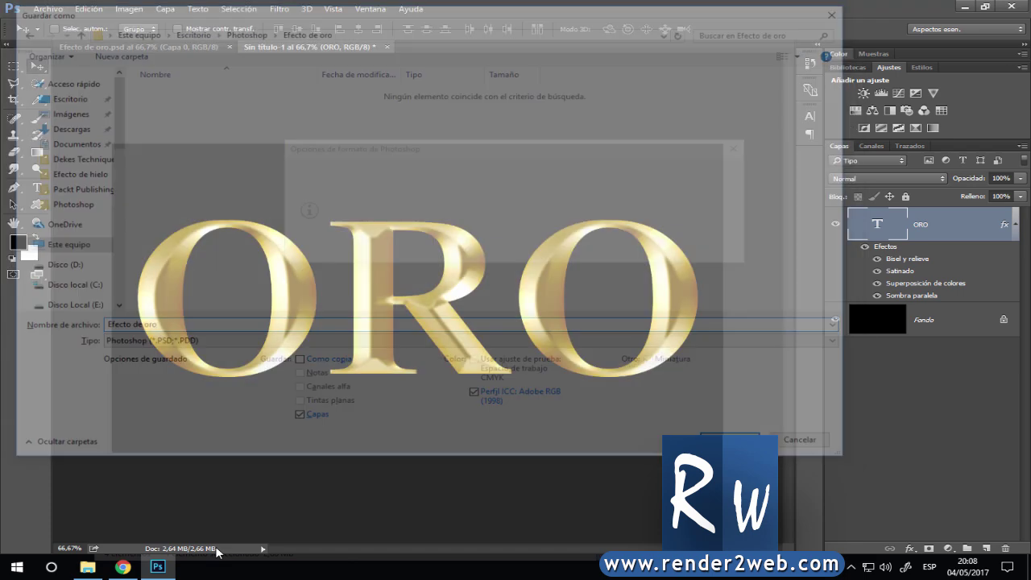
pyautogui.press('Return')
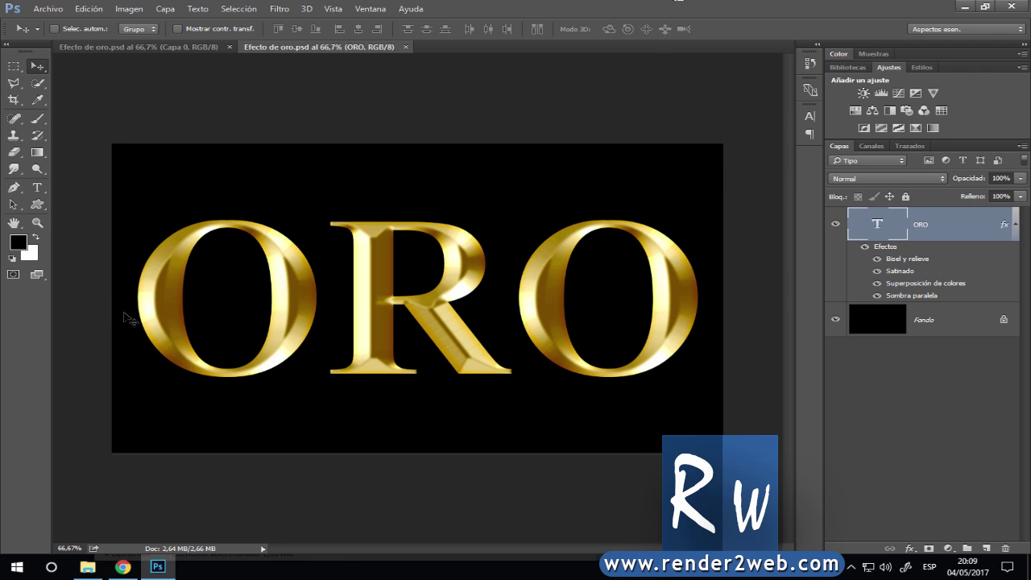
# Step: Select the standard Brush tool and add a new empty layer above the ORO text
pyautogui.click(37, 119)
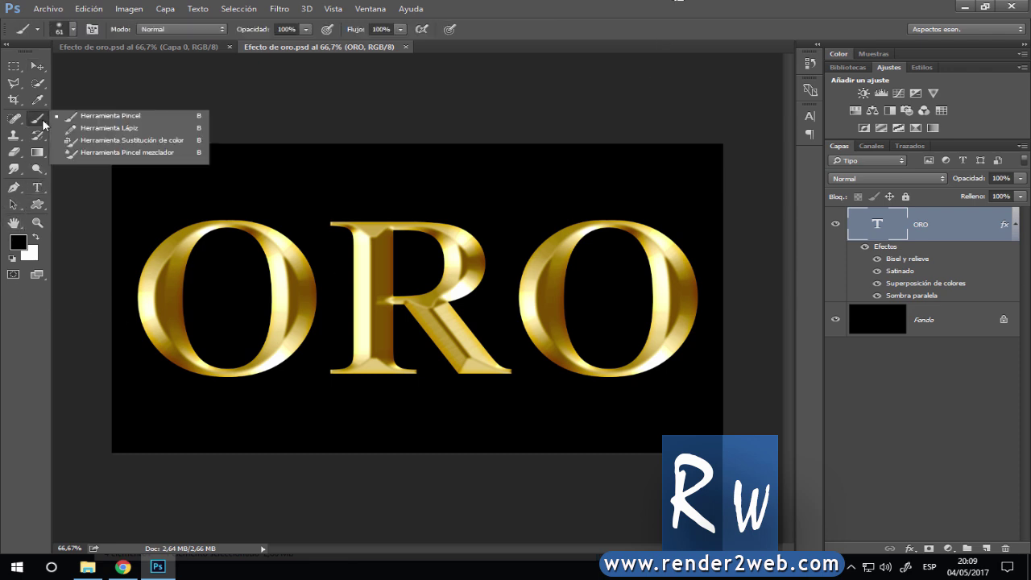
pyautogui.click(81, 117)
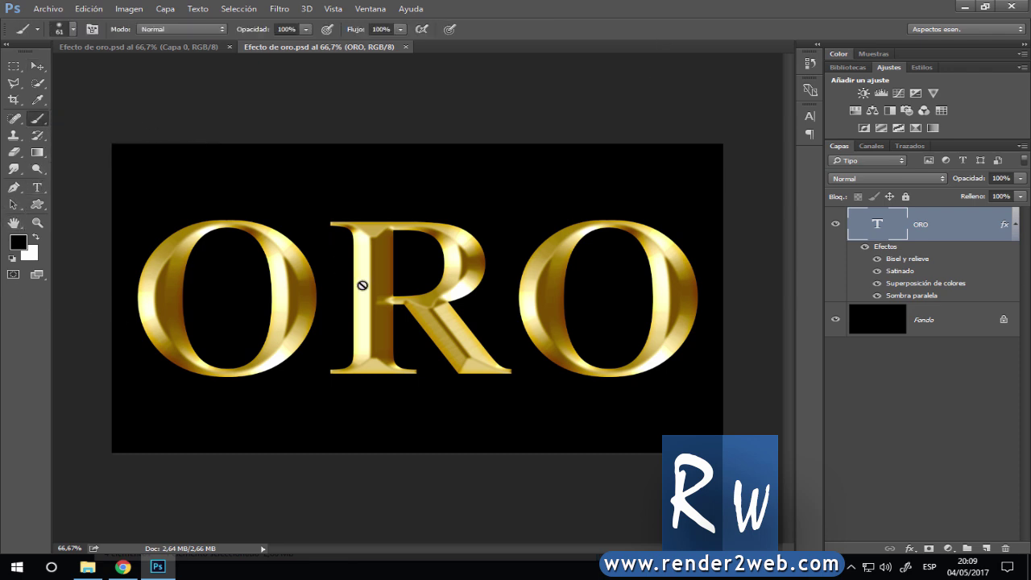
pyautogui.click(986, 547)
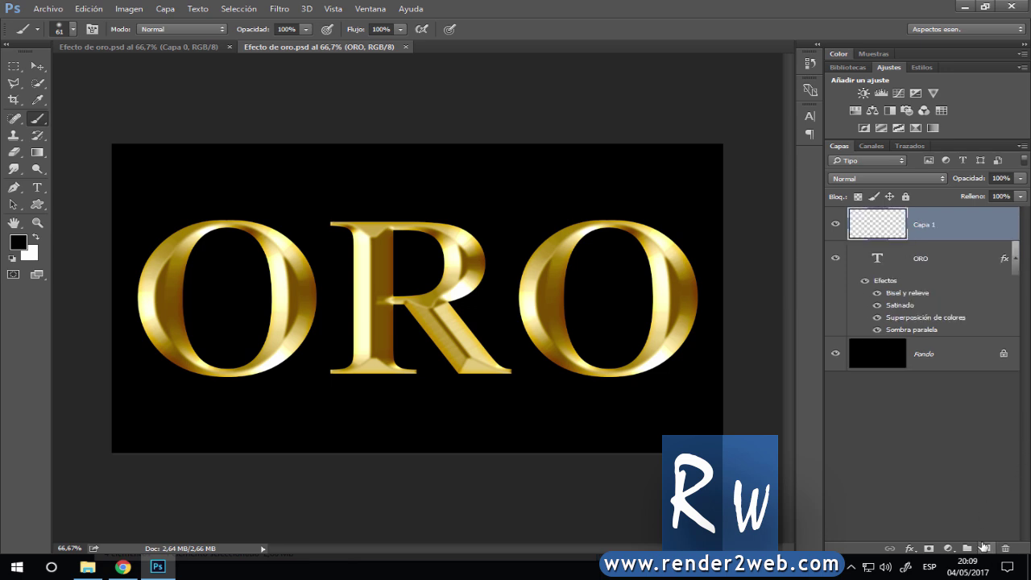
# Step: Set up a soft round 142 px brush with white as the painting colour
pyautogui.rightClick(356, 284)
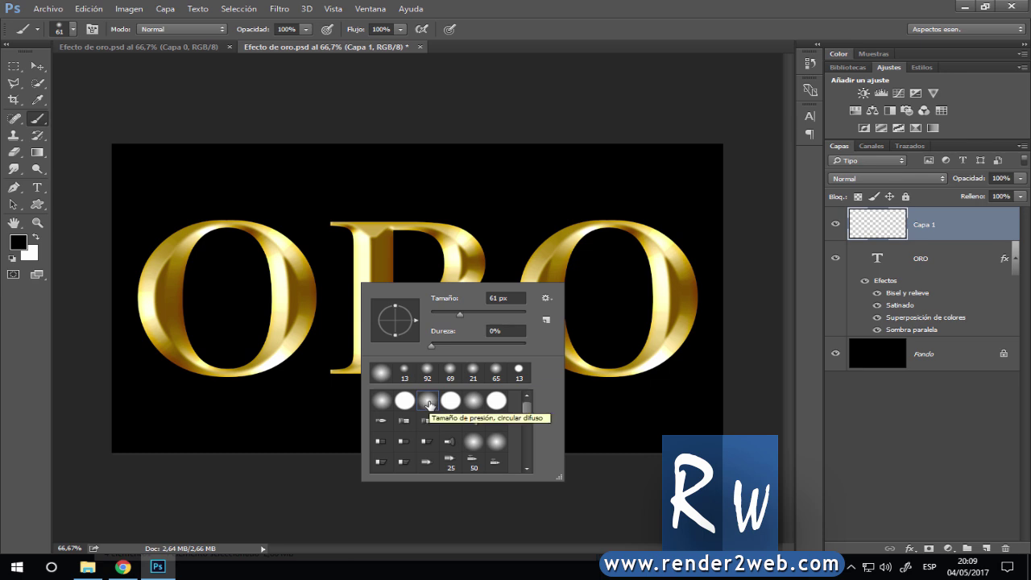
pyautogui.click(428, 404)
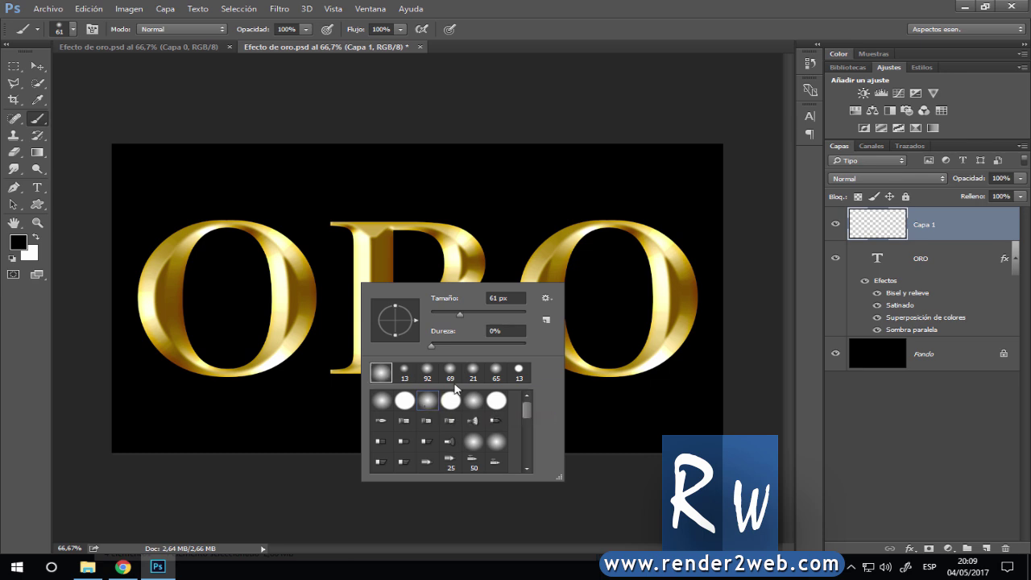
pyautogui.press('Return')
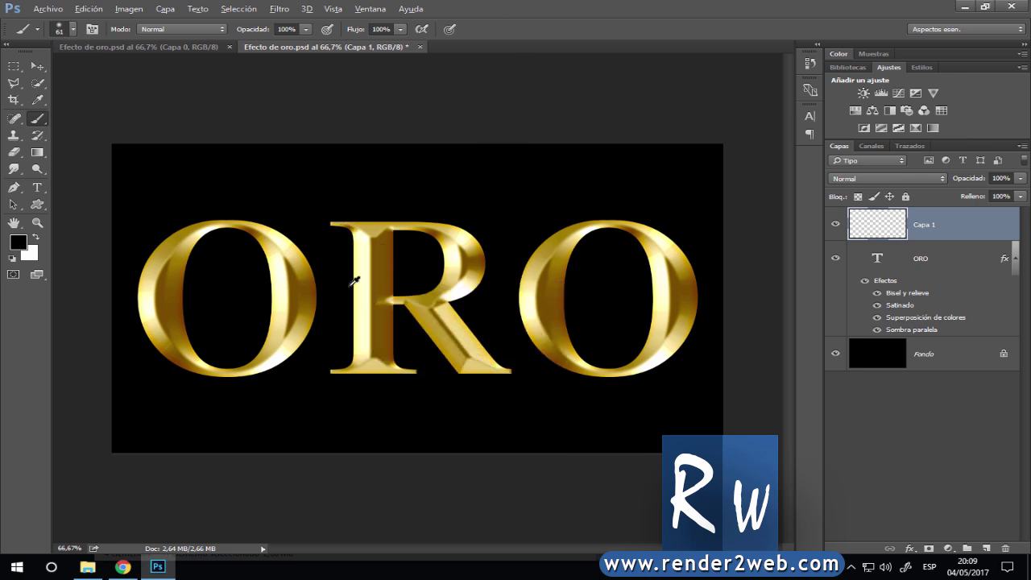
pyautogui.moveTo(354, 281); pyautogui.dragTo(374, 295)
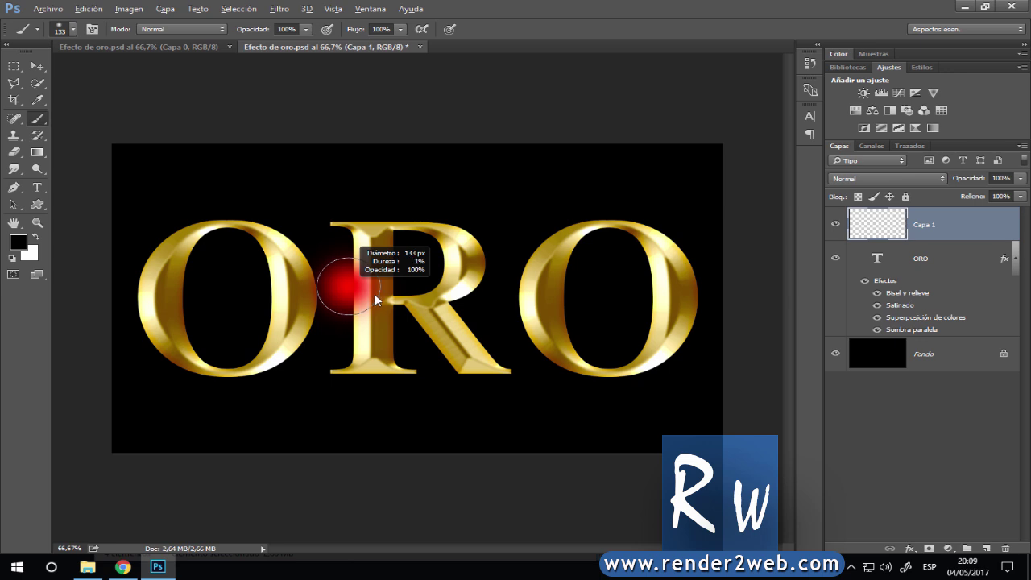
pyautogui.moveTo(374, 294); pyautogui.dragTo(381, 296)
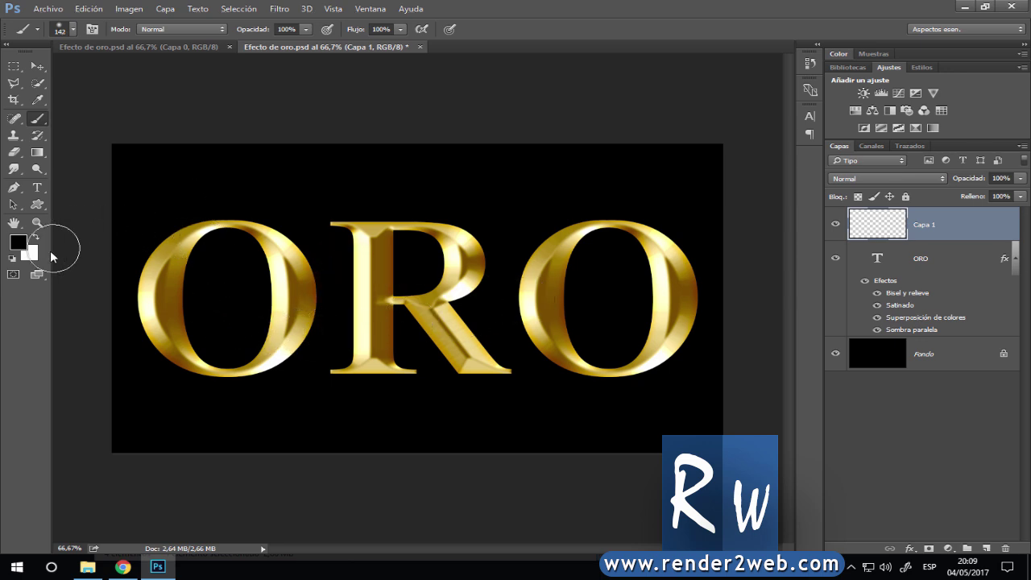
pyautogui.press('x')
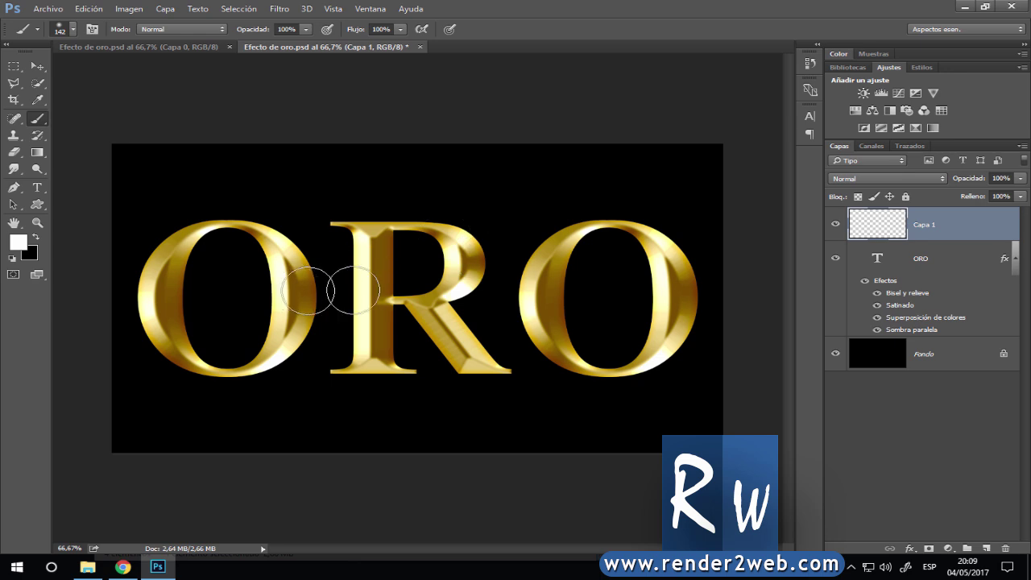
# Step: Paint white glints on the last O's right edge, the R's upper stem and the first O's left edge
pyautogui.click(679, 289)
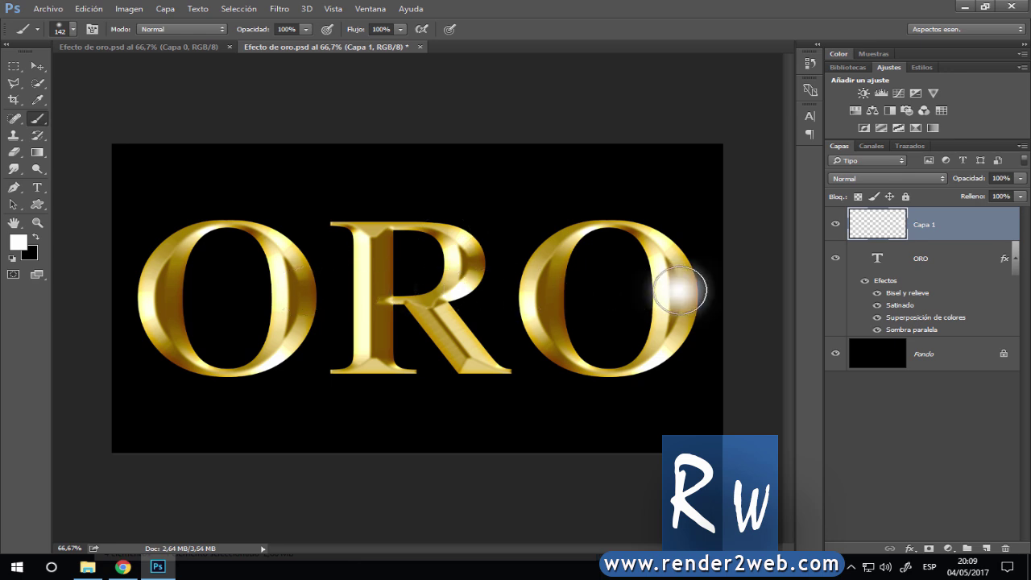
pyautogui.click(367, 288)
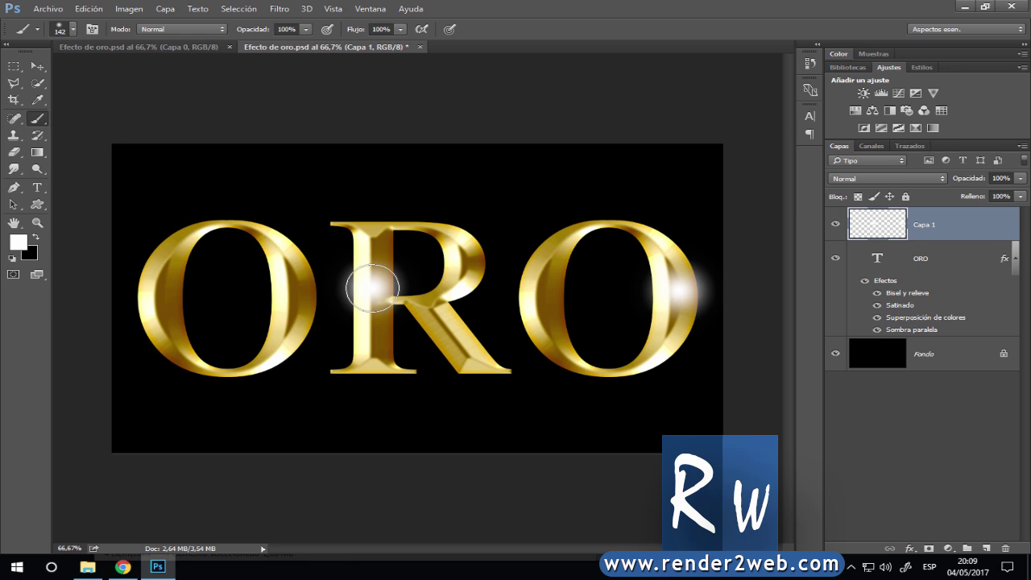
pyautogui.click(142, 290)
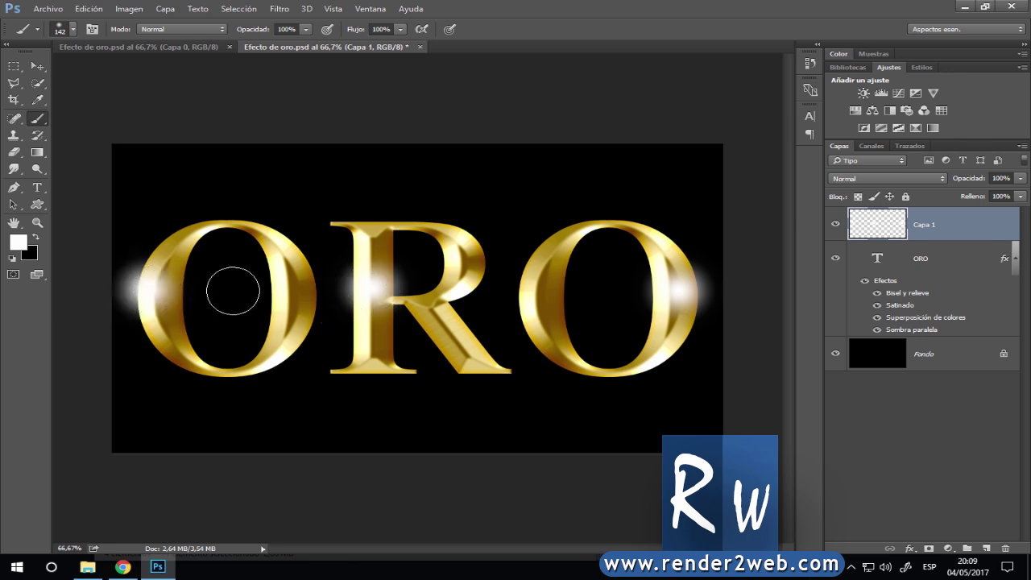
# Step: With a 64 px brush, add glints at the lower edges of both O's
pyautogui.moveTo(233, 290); pyautogui.dragTo(170, 304)
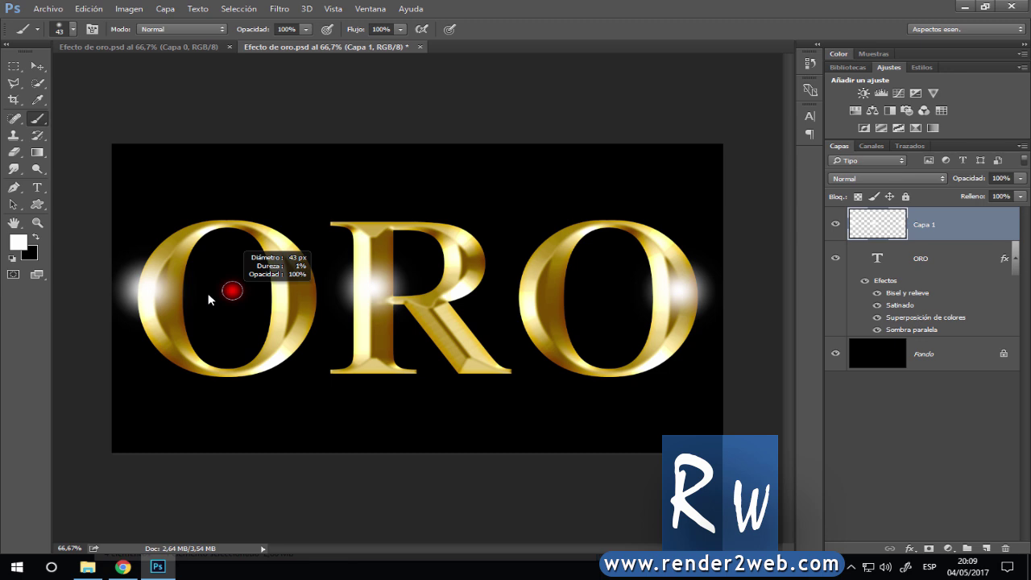
pyautogui.click(139, 316)
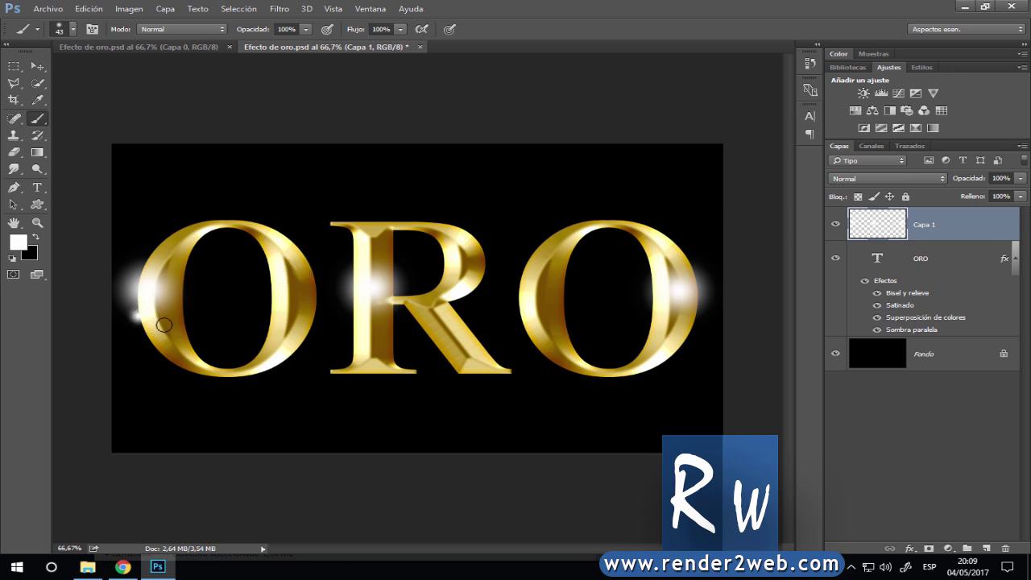
pyautogui.hotkey('ctrl', 'z')
pyautogui.moveTo(152, 312); pyautogui.dragTo(168, 313)
pyautogui.click(142, 316)
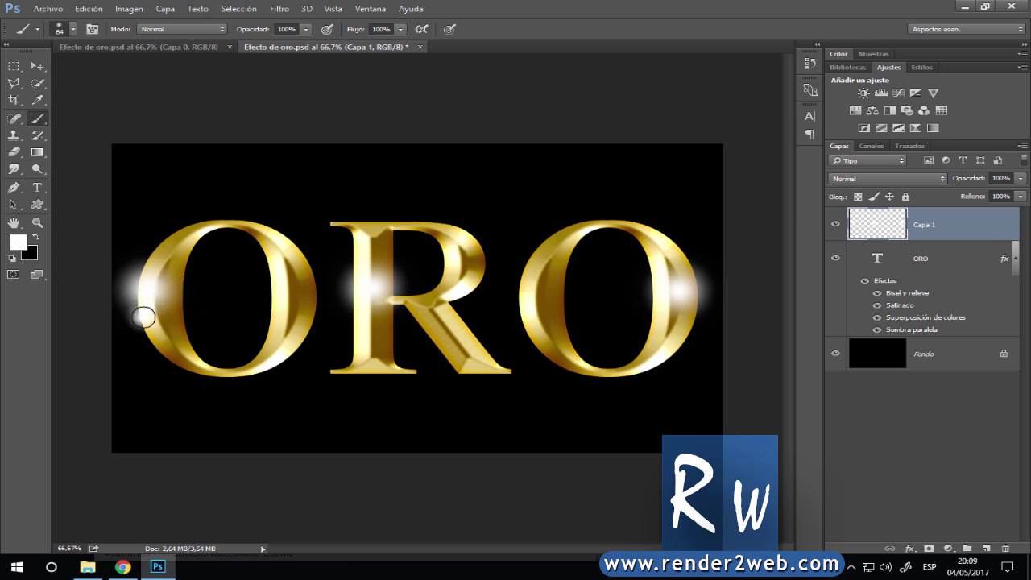
pyautogui.click(686, 311)
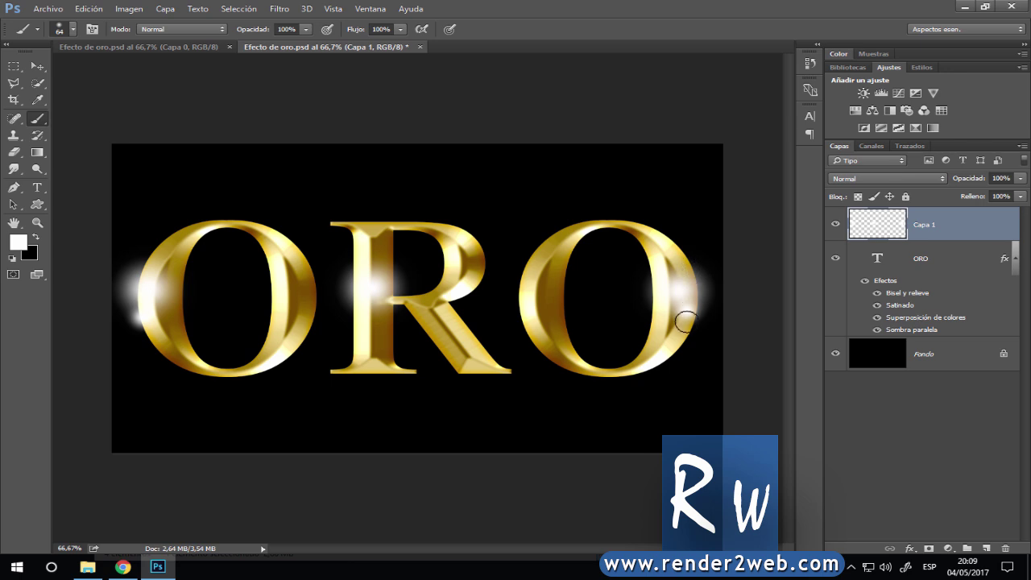
pyautogui.click(684, 322)
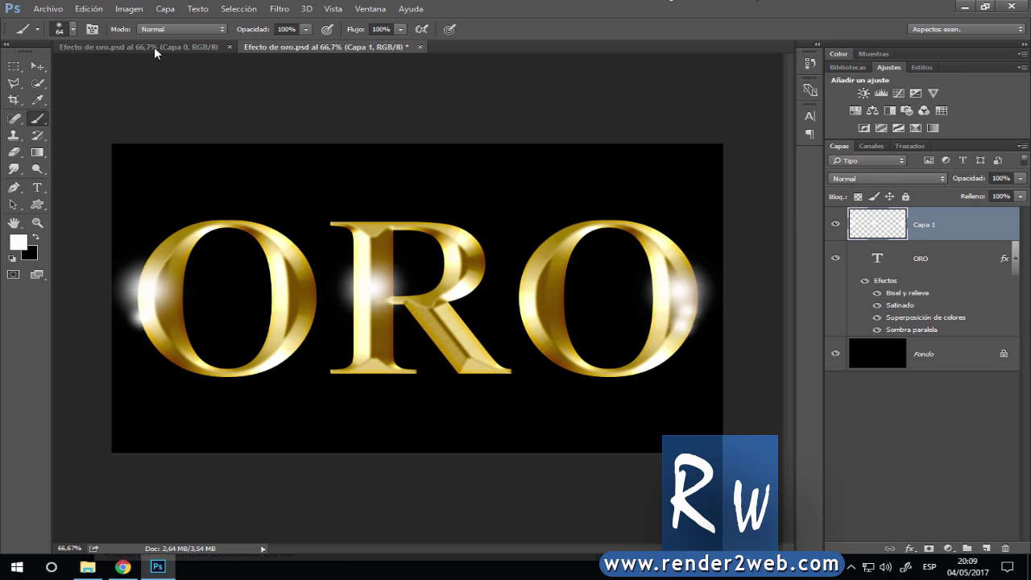
pyautogui.click(37, 65)
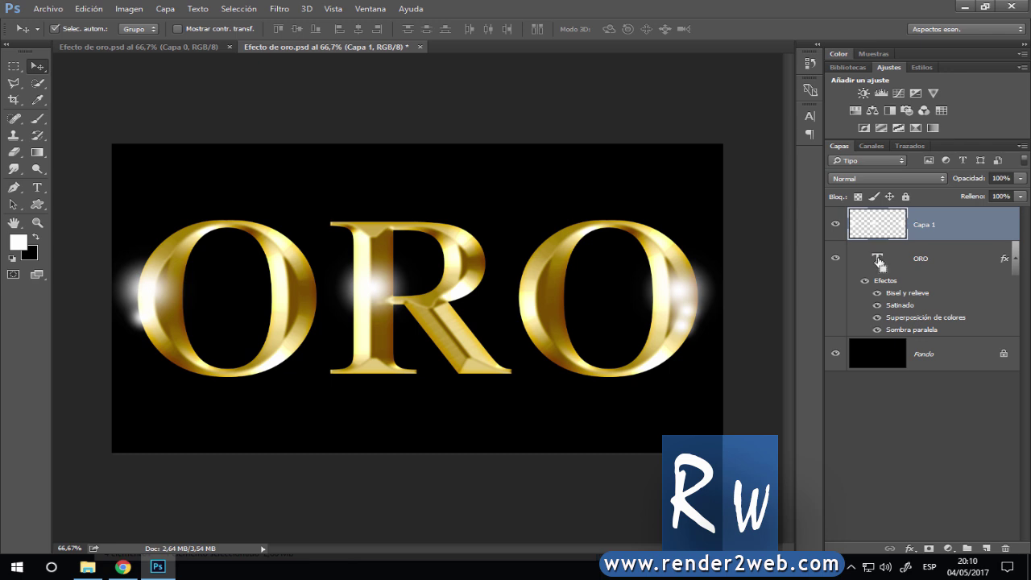
# Step: Load the ORO letter selection and add it as a layer mask on the glints layer
pyautogui.keyDown('ctrl'); pyautogui.click(877, 259); pyautogui.keyUp('ctrl')
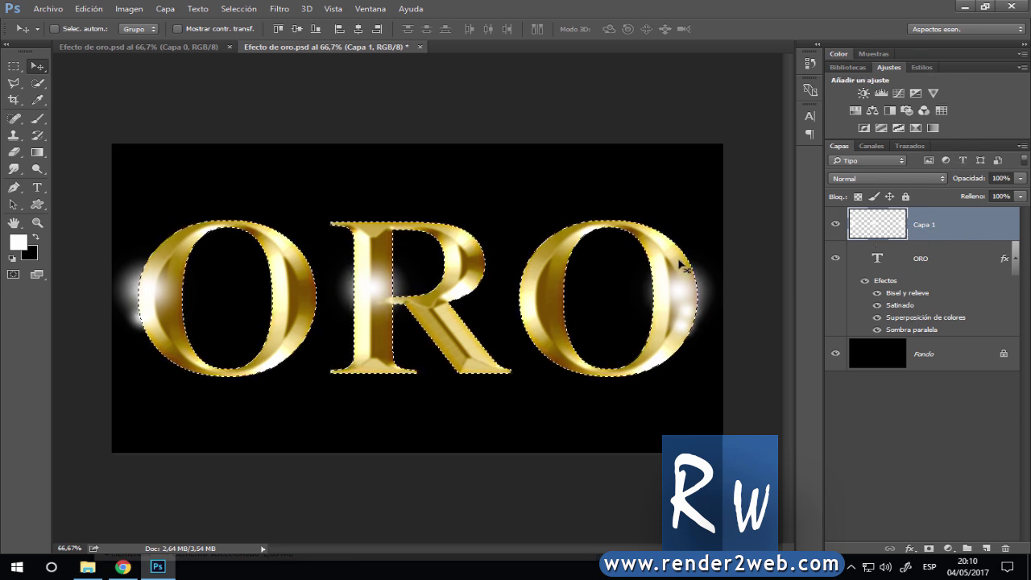
pyautogui.click(834, 225)
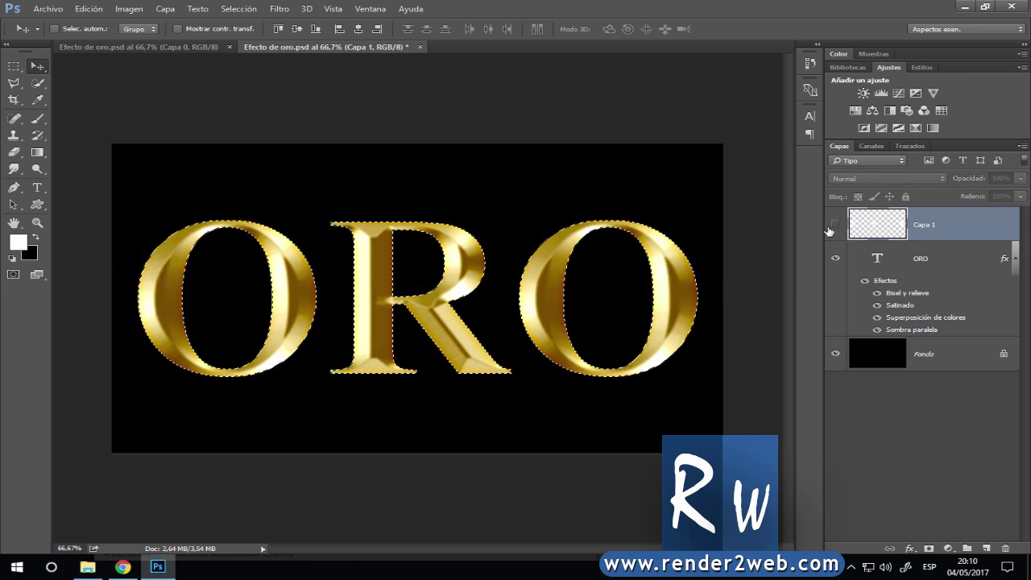
pyautogui.click(835, 228)
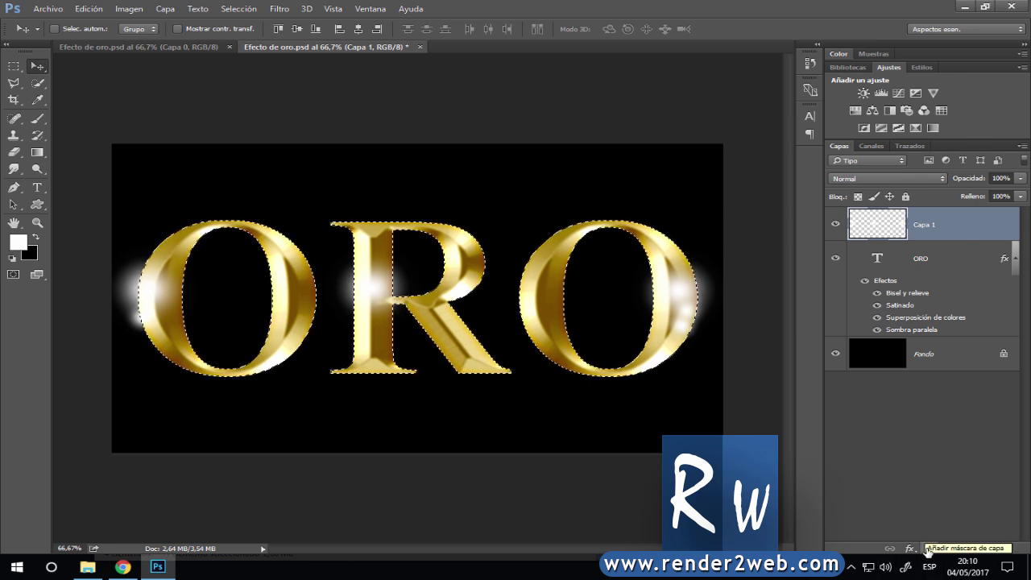
pyautogui.click(928, 549)
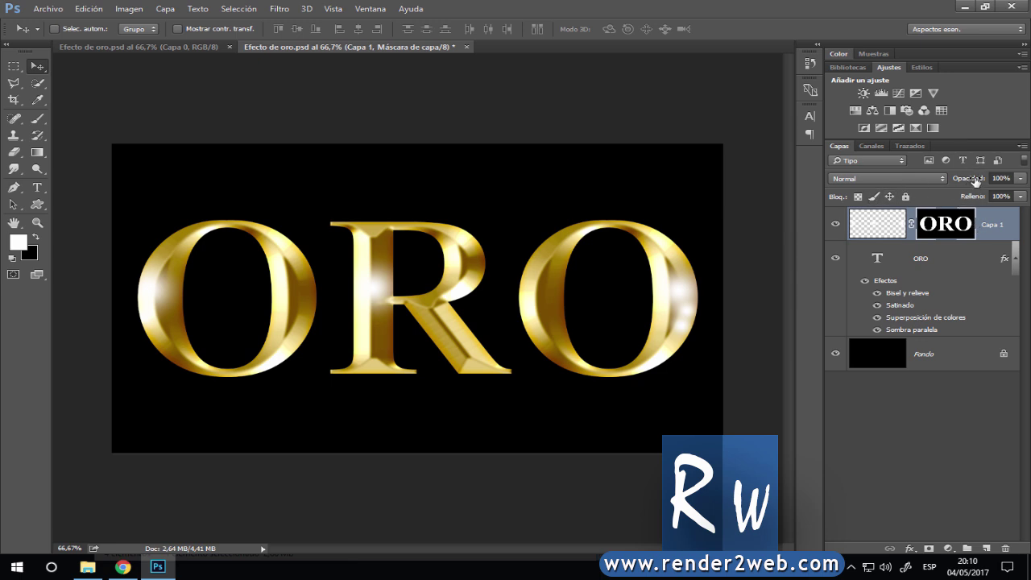
# Step: Lower the glints layer's opacity to 82% and save the file
pyautogui.click(836, 226)
pyautogui.click(836, 226)
pyautogui.moveTo(977, 182)
pyautogui.mouseDown()
pyautogui.moveTo(958, 184)
pyautogui.moveTo(974, 182)
pyautogui.mouseUp()
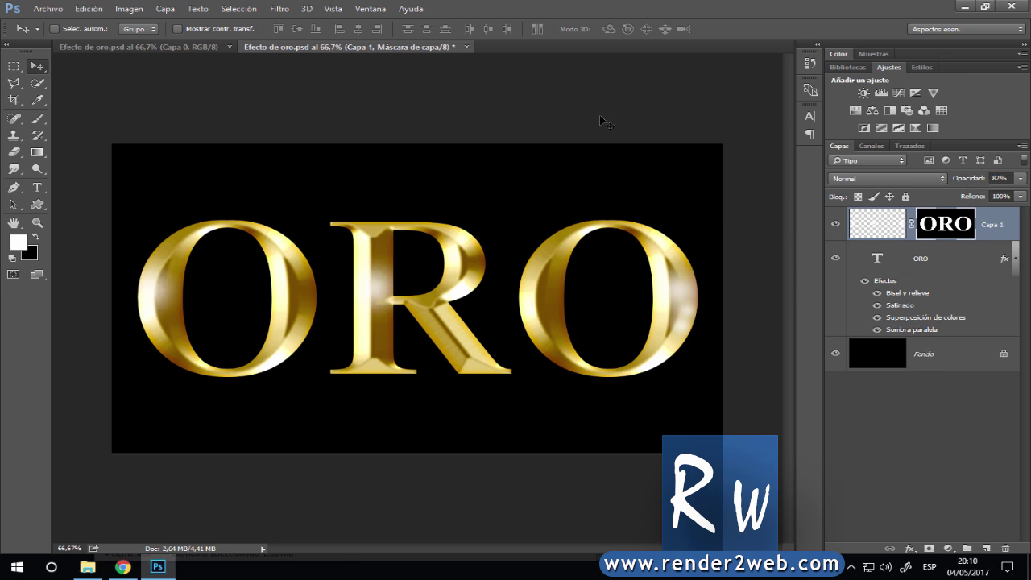
pyautogui.hotkey('ctrl', 's')
# Step: Convert the locked black background into Capa 0, then rename it back to Fondo
pyautogui.click(121, 46)
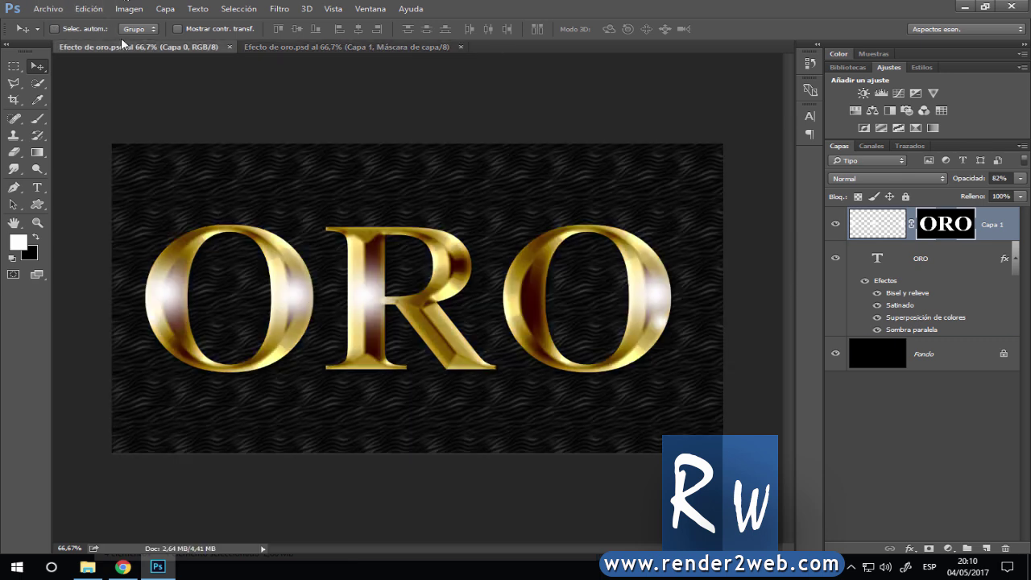
pyautogui.click(357, 49)
pyautogui.click(932, 360)
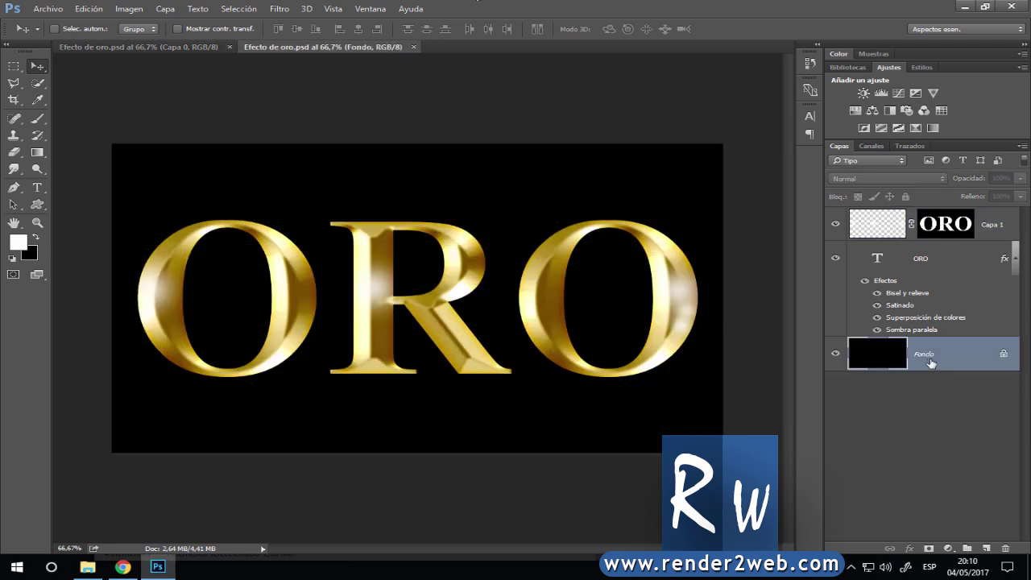
pyautogui.doubleClick(926, 354)
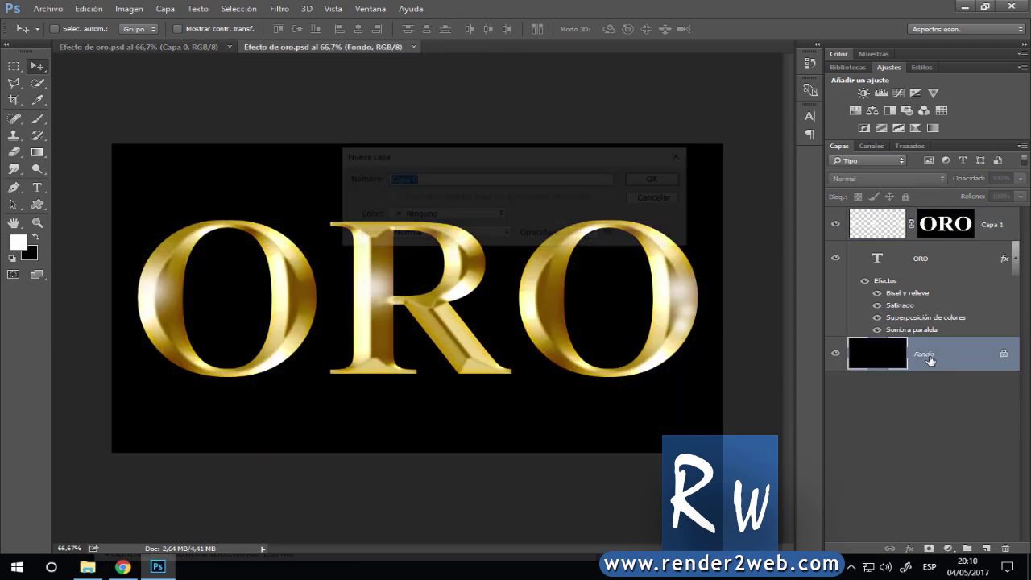
pyautogui.click(667, 179)
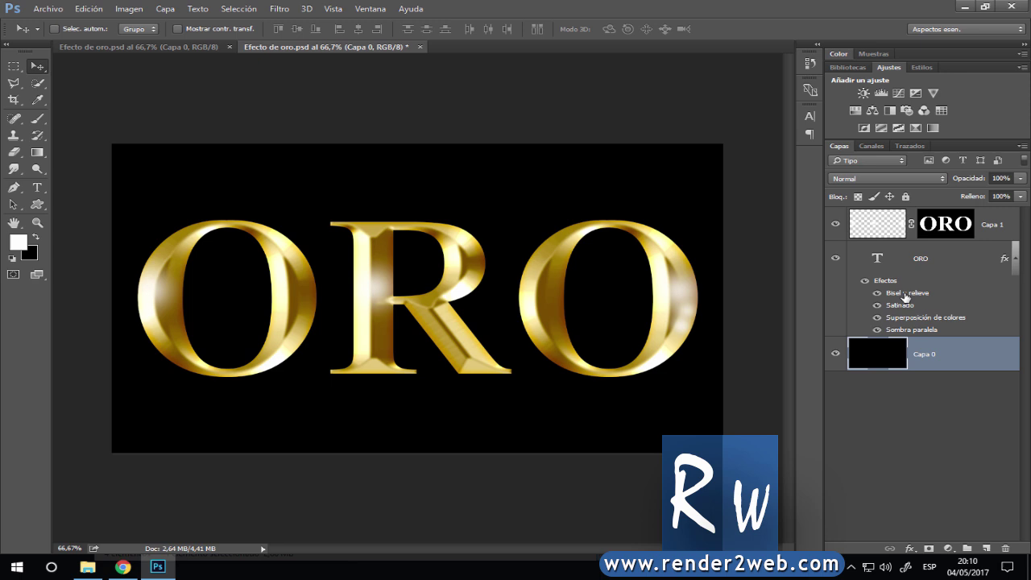
pyautogui.doubleClick(928, 357)
pyautogui.write('F')
pyautogui.write('ond')
pyautogui.press('Return')
# Step: Add a Pattern Overlay to Fondo using the purple wave pattern
pyautogui.click(911, 550)
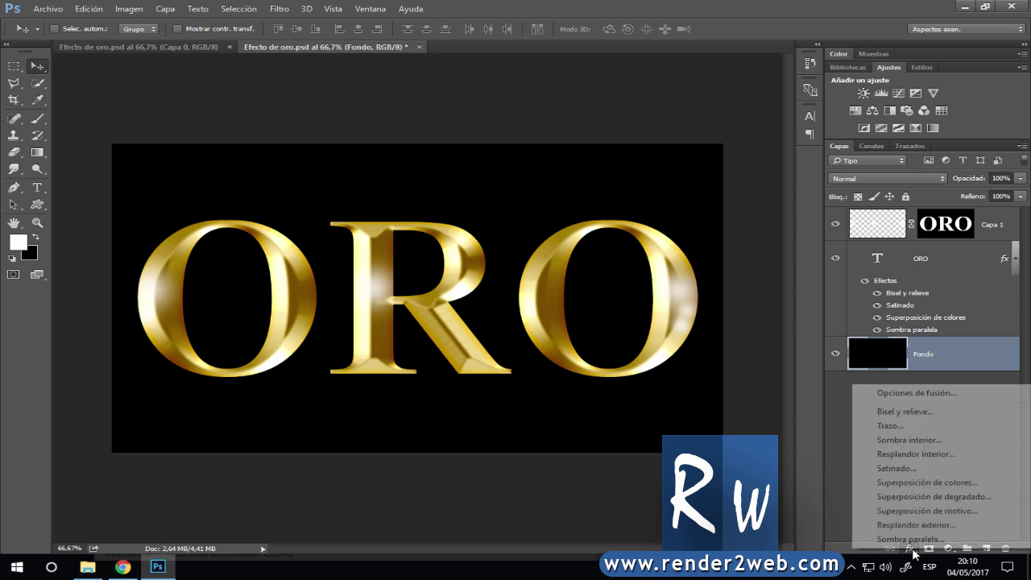
pyautogui.click(956, 513)
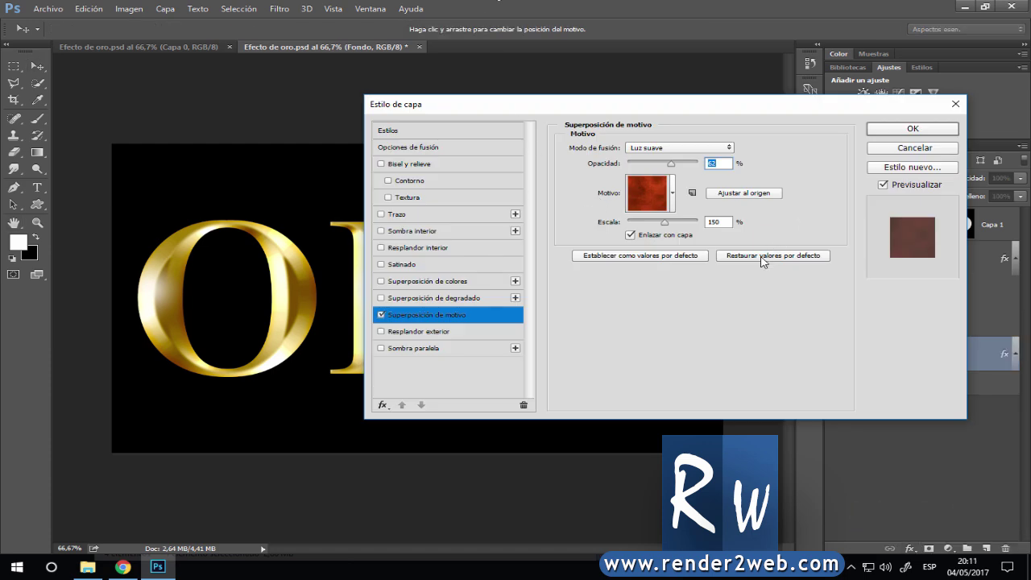
pyautogui.click(761, 256)
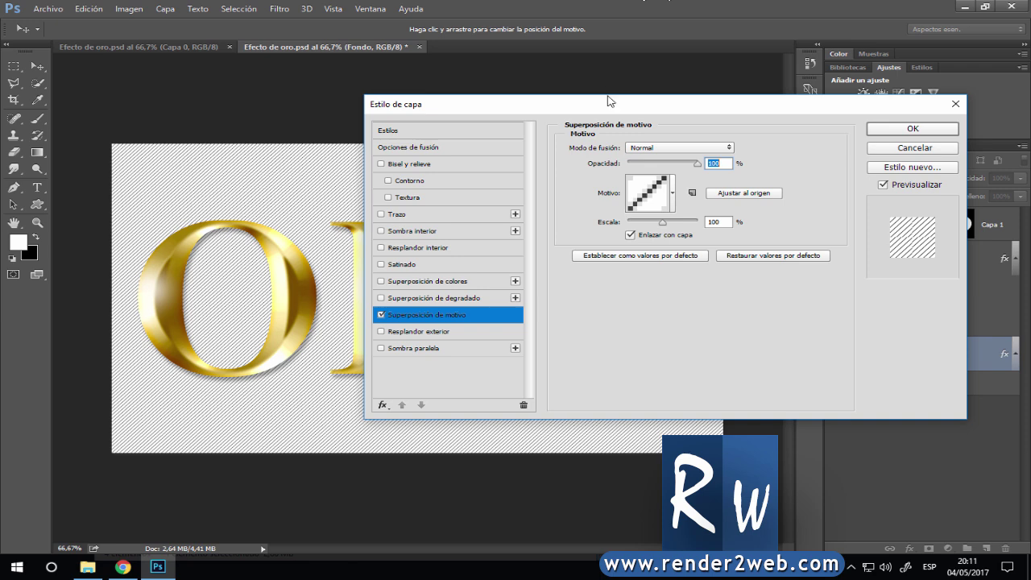
pyautogui.moveTo(604, 105); pyautogui.dragTo(549, 84)
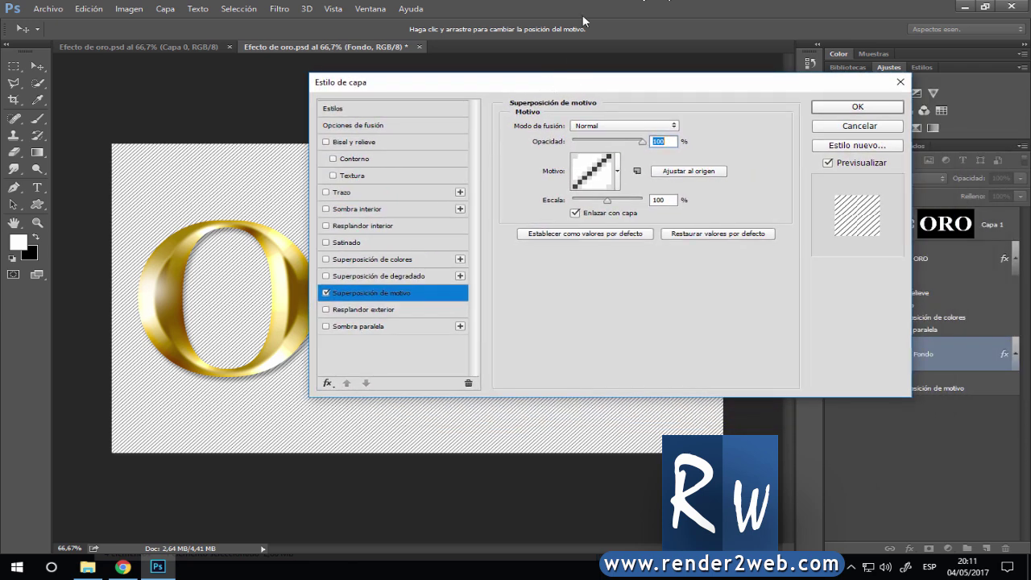
pyautogui.click(618, 171)
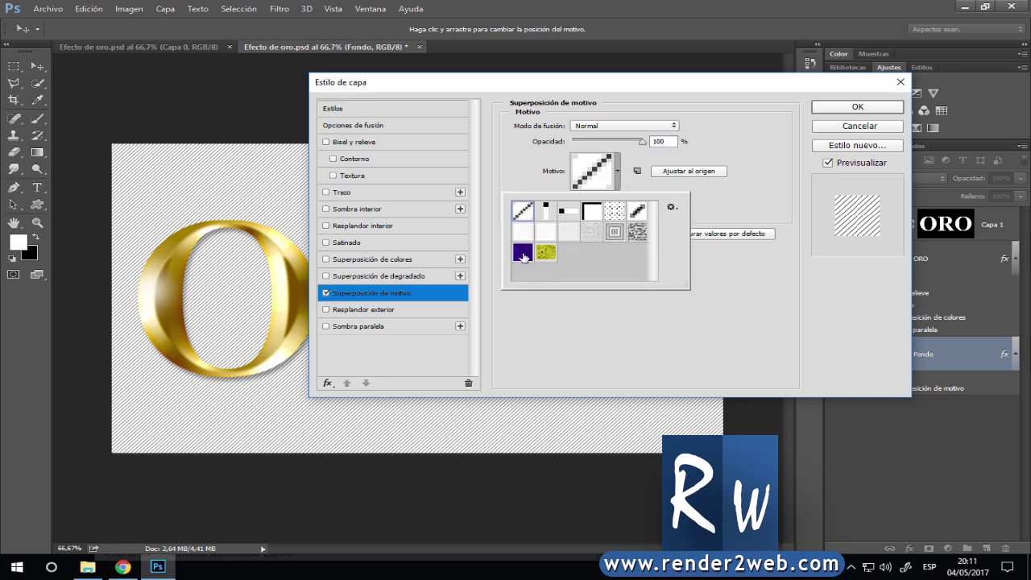
pyautogui.click(522, 255)
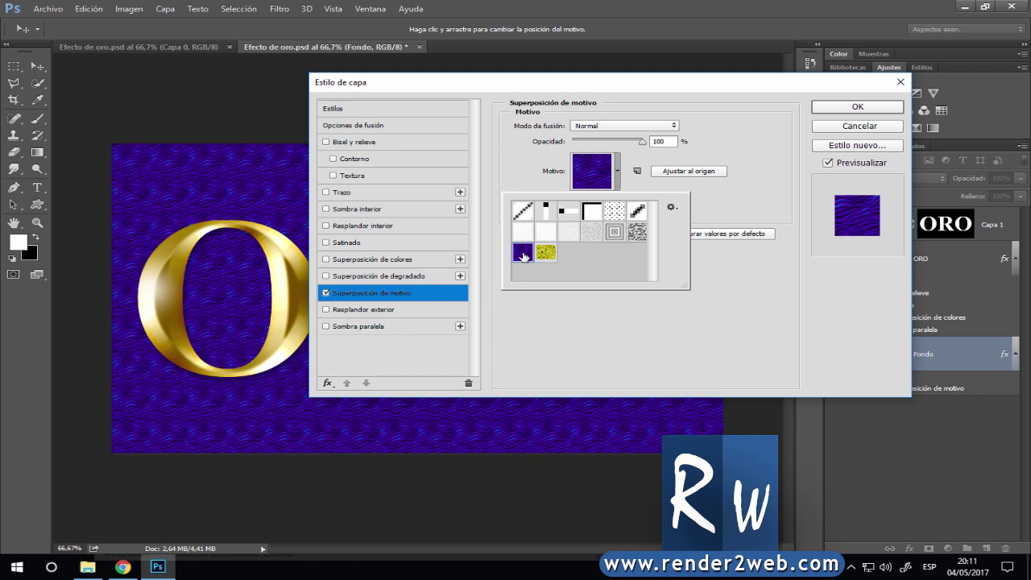
pyautogui.click(761, 202)
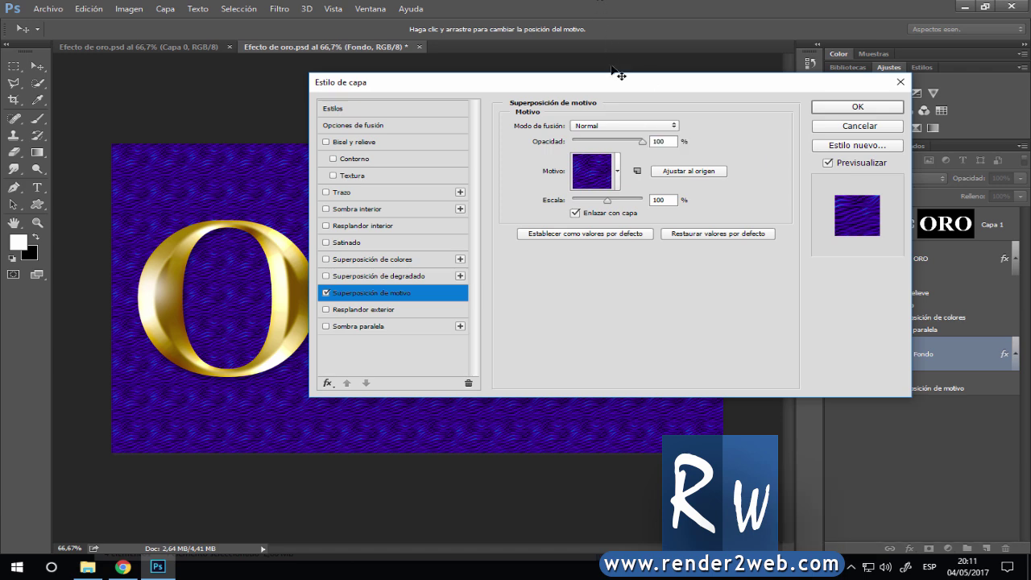
# Step: Set the pattern overlay to Luminosidad blending, 73% opacity and 165% scale, and apply it
pyautogui.click(607, 126)
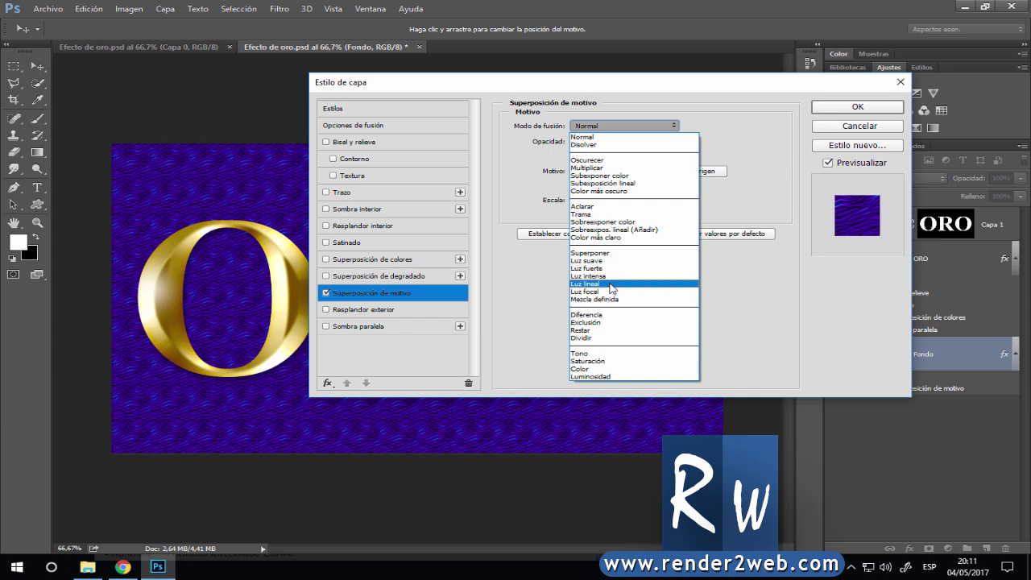
pyautogui.click(606, 377)
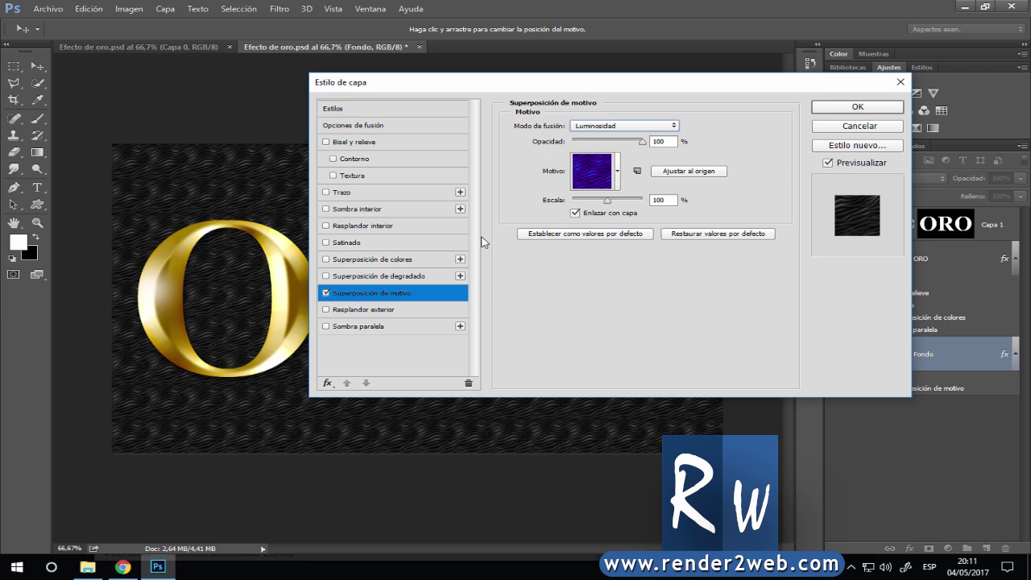
pyautogui.moveTo(671, 140); pyautogui.dragTo(630, 137)
pyautogui.write('73')
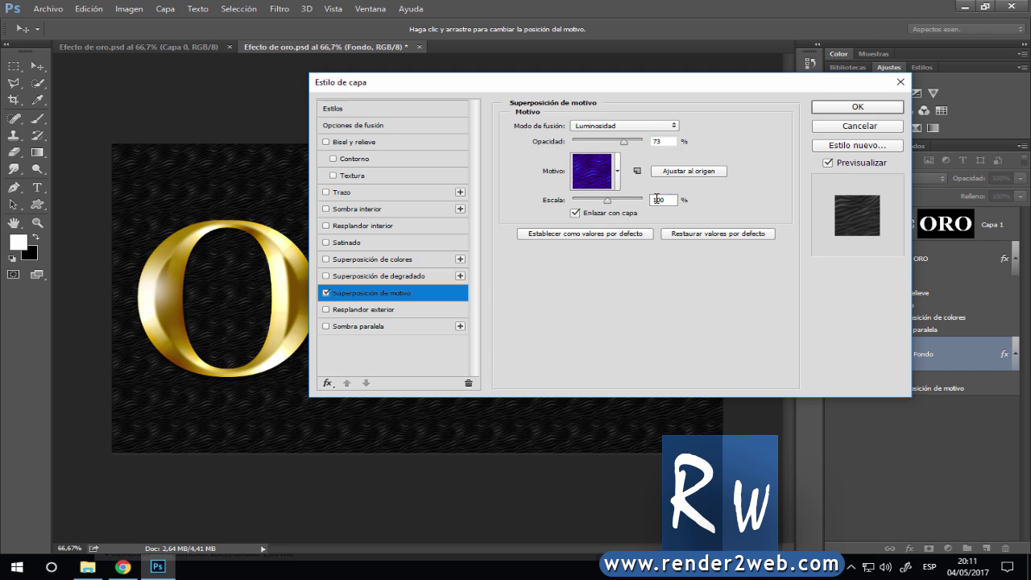
pyautogui.moveTo(665, 198); pyautogui.dragTo(628, 197)
pyautogui.write('16')
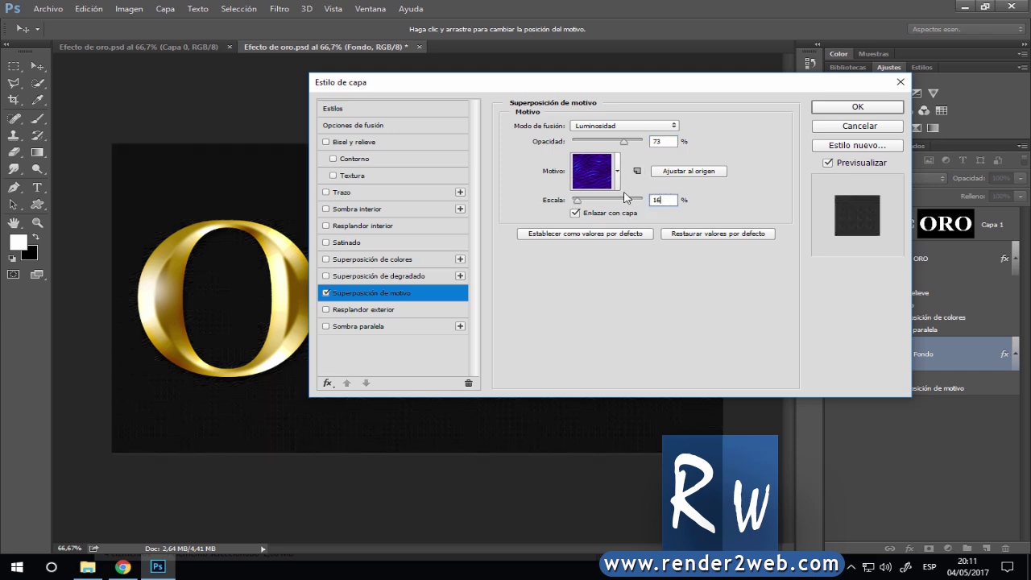
pyautogui.write('5')
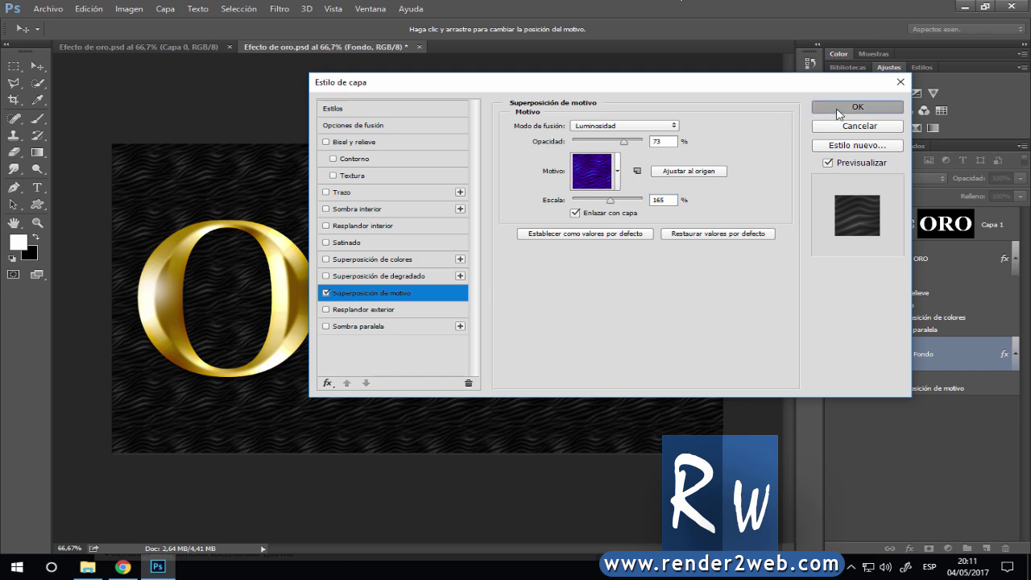
pyautogui.click(839, 113)
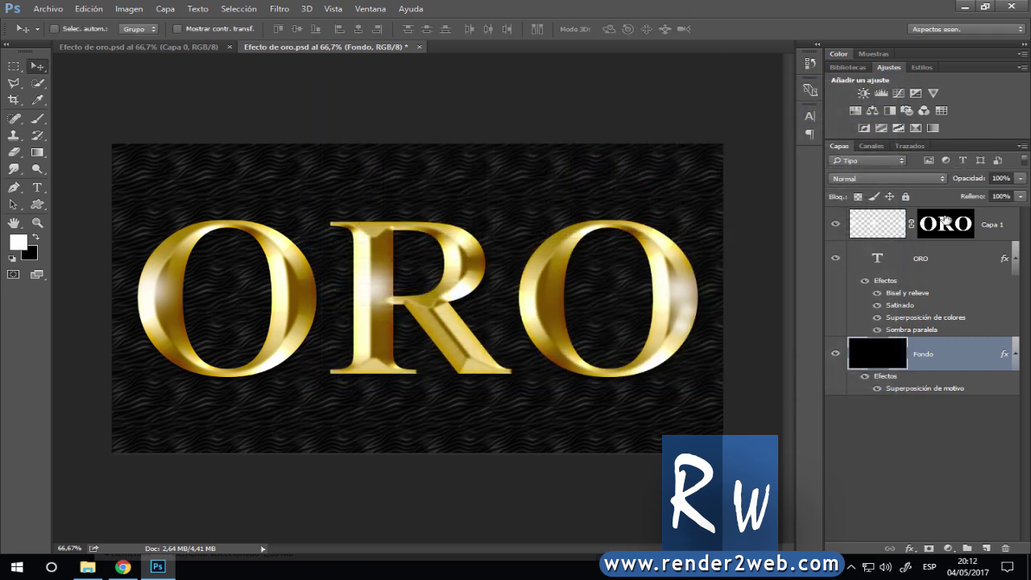
# Step: Raise Capa 1's opacity to 98%, then review the artwork zoomed in and full screen
pyautogui.click(893, 223)
pyautogui.moveTo(966, 187); pyautogui.dragTo(959, 191)
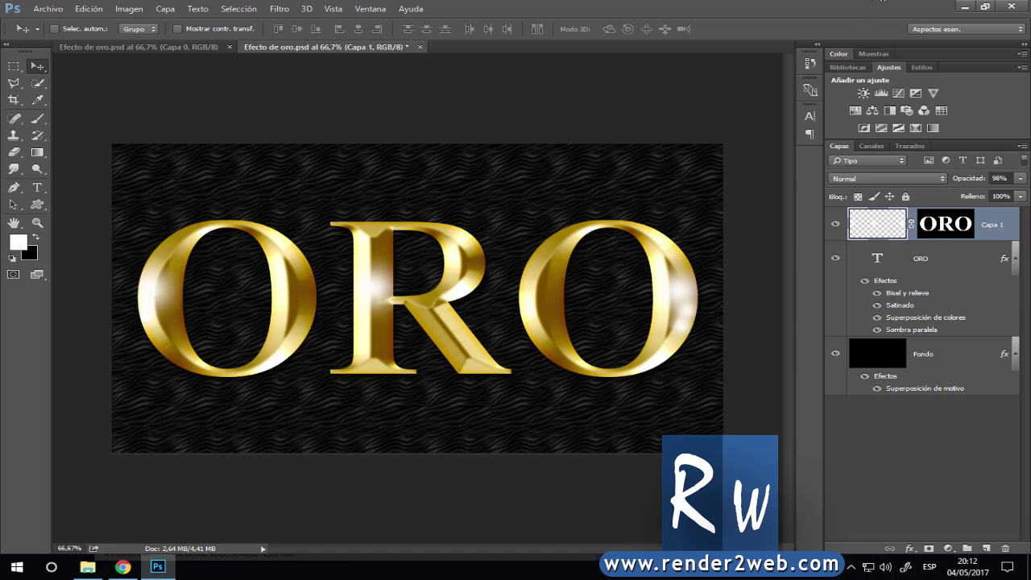
pyautogui.hotkey('ctrl', '+')
pyautogui.press('Tab')
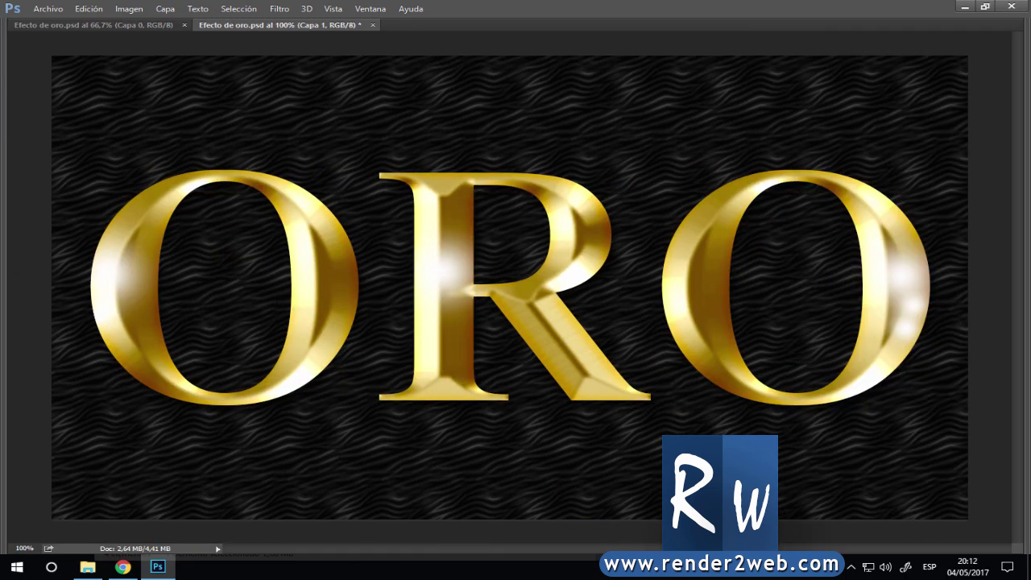
pyautogui.press('Tab')
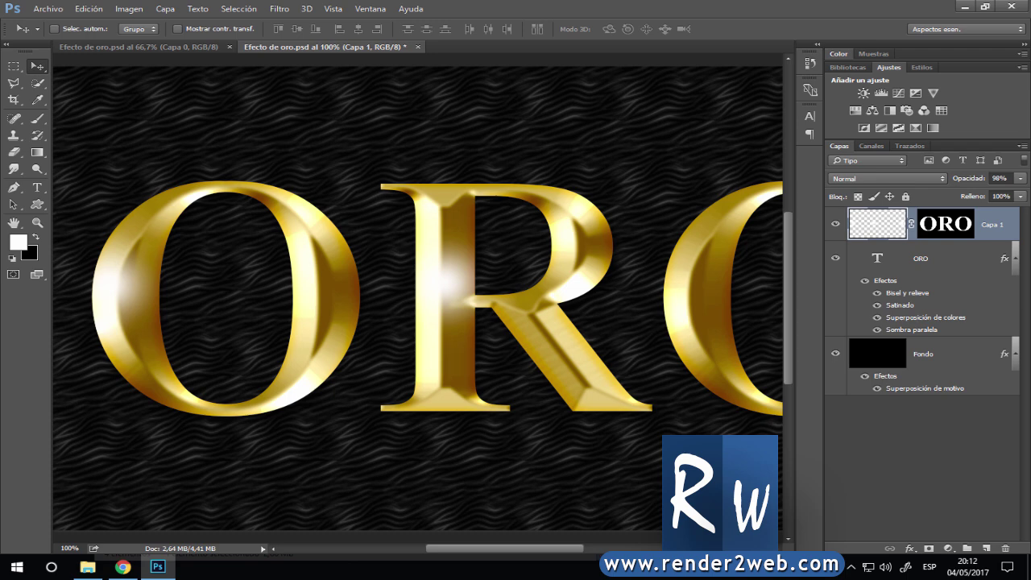
pyautogui.hotkey('ctrl', '-')
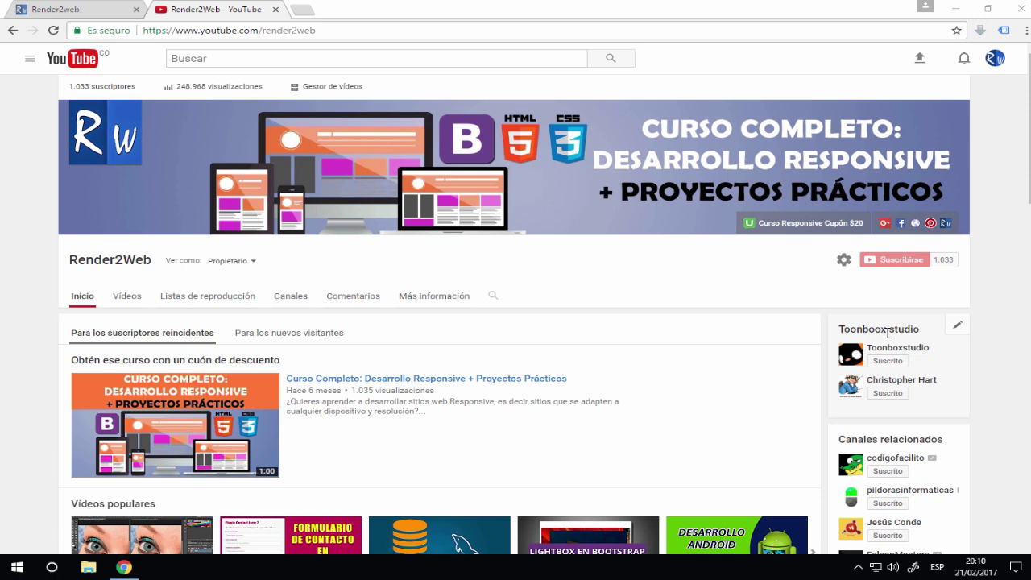
# Step: Switch to the Render2web website tab in Chrome
pyautogui.click(116, 9)
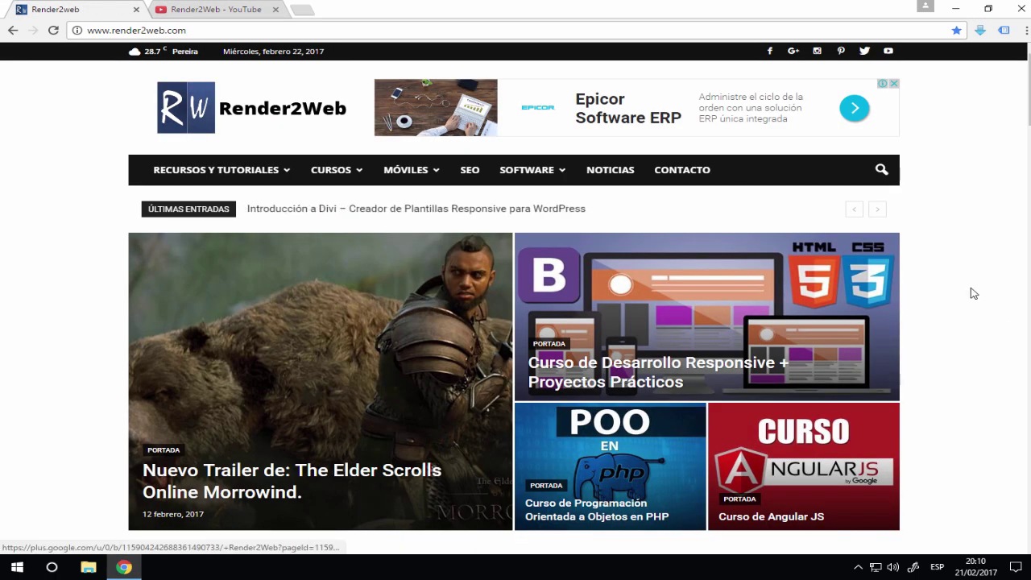